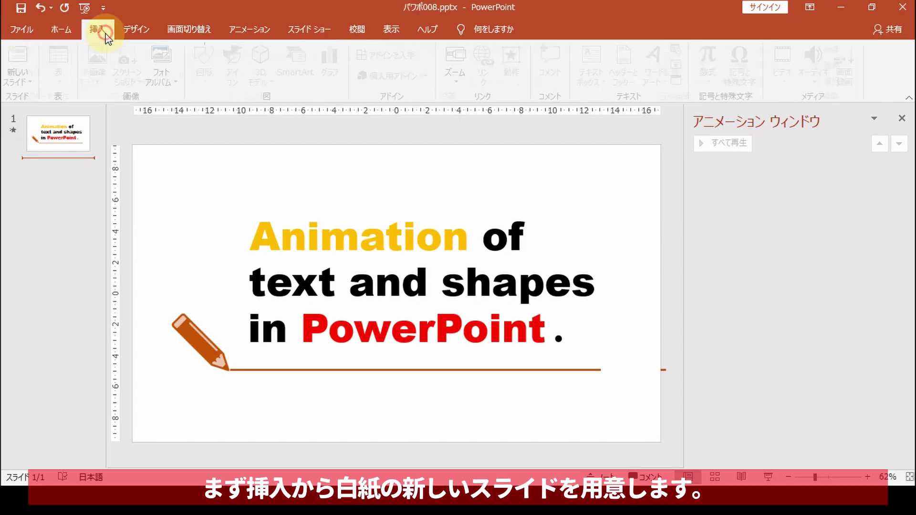
Switch to the Insert ribbon to reach the New Slide layouts.
{"action": "left_click", "coordinate": [97, 29]}
Add a Blank-layout second slide and paste the orange pencil illustration at its lower left.
{"action": "left_click", "coordinate": [33, 82]}
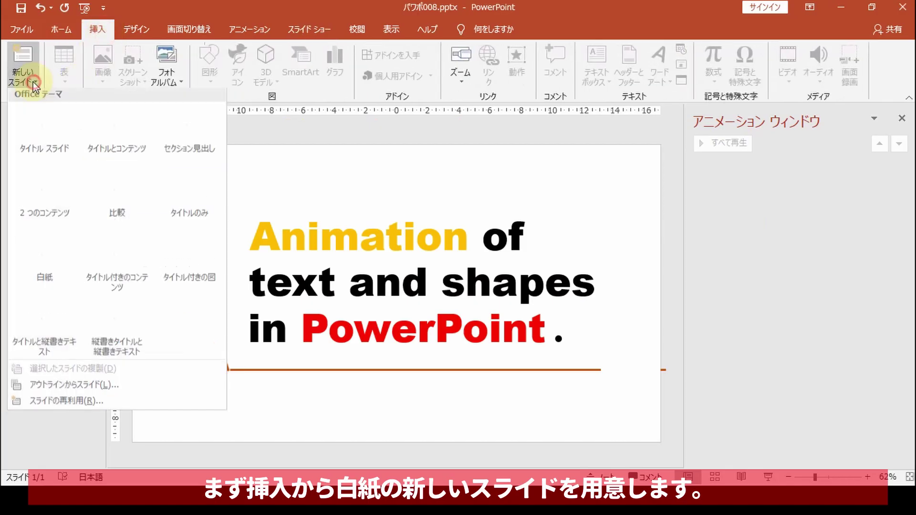
{"action": "left_click", "coordinate": [38, 256]}
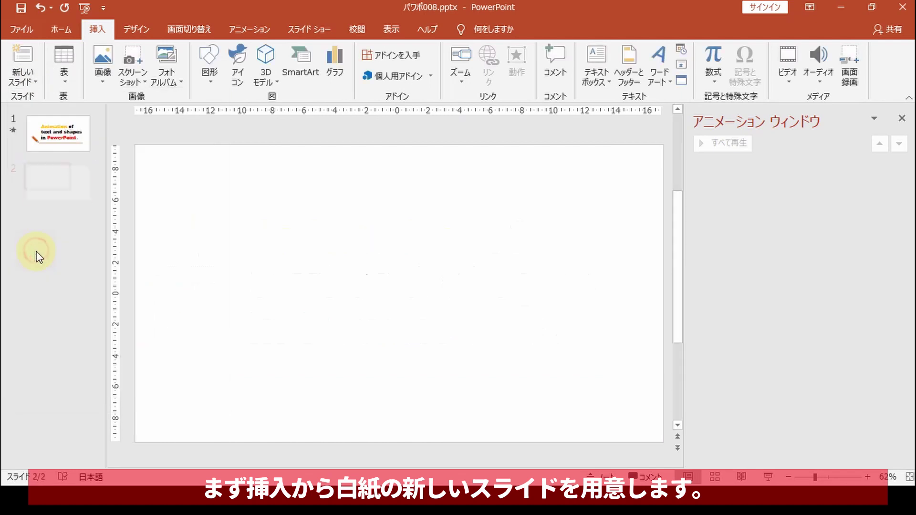
{"action": "key", "text": "ctrl+v"}
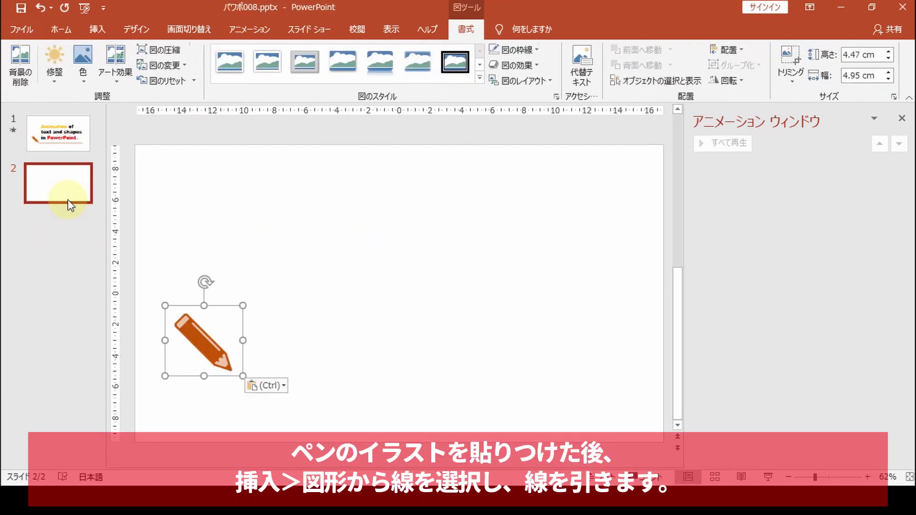
{"action": "left_click", "coordinate": [68, 264]}
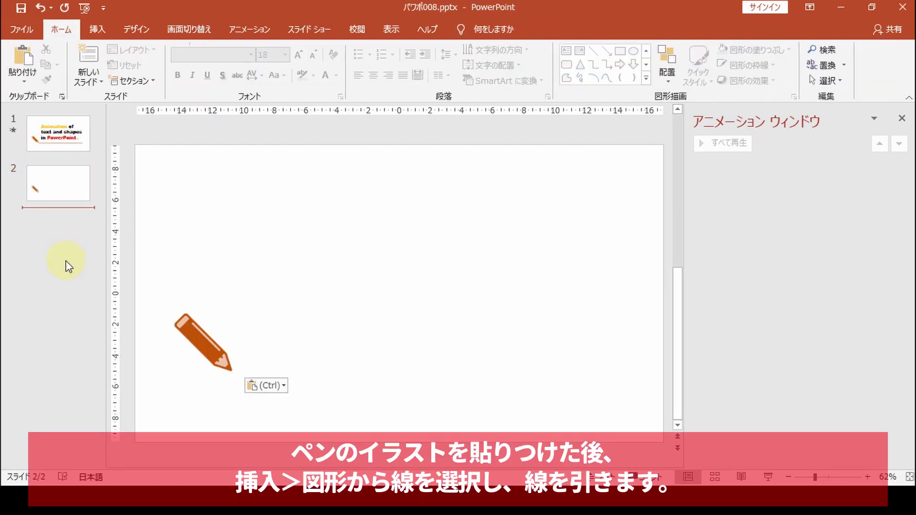
Draw a straight horizontal line, 22.86 cm wide, rightward from the pencil tip.
{"action": "left_click", "coordinate": [100, 30]}
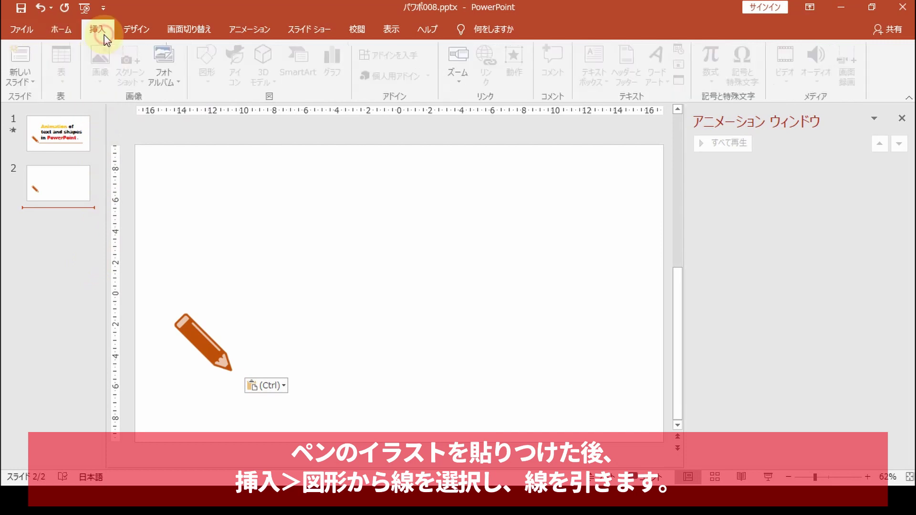
{"action": "left_click", "coordinate": [213, 79]}
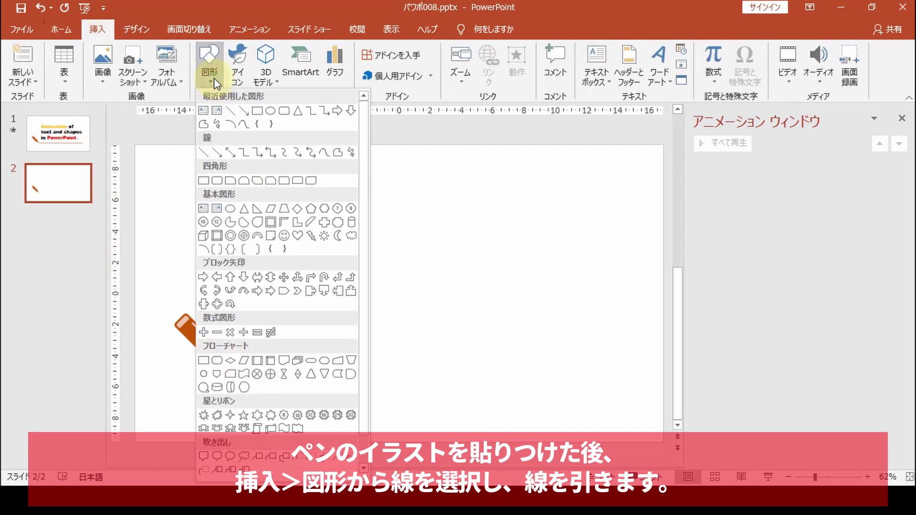
{"action": "left_click", "coordinate": [228, 113]}
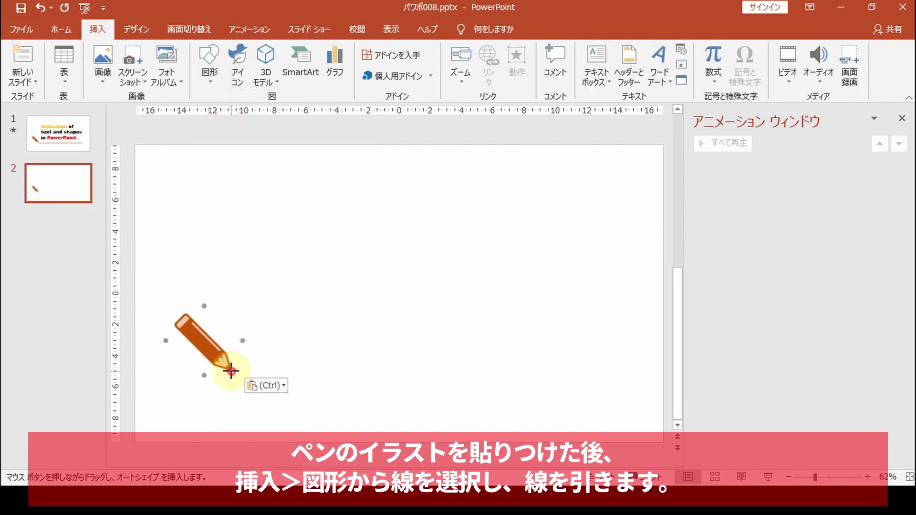
{"action": "left_click_drag", "start_coordinate": [231, 371], "coordinate": [391, 376]}
{"action": "left_click_drag", "start_coordinate": [583, 371], "coordinate": [586, 376]}
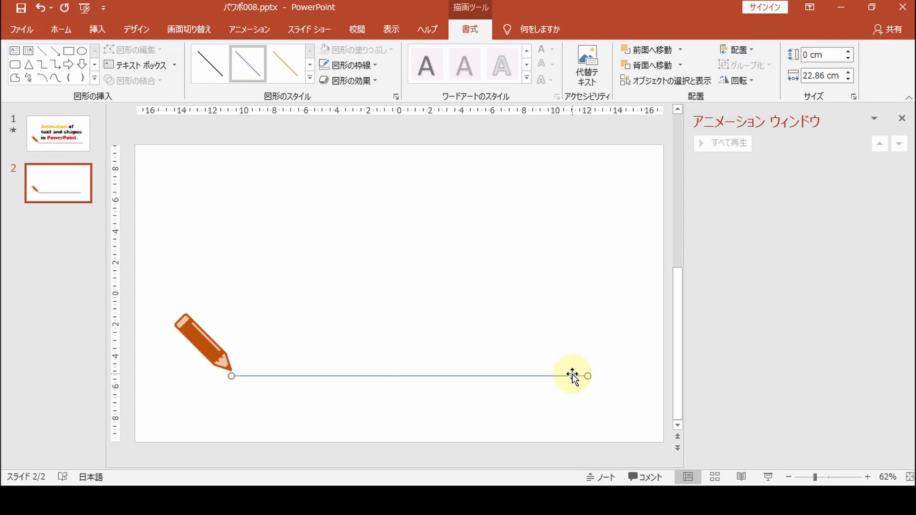
Colour the line the pencil's orange with the Format Shape eyedropper.
{"action": "right_click", "coordinate": [573, 377]}
{"action": "left_click", "coordinate": [583, 348]}
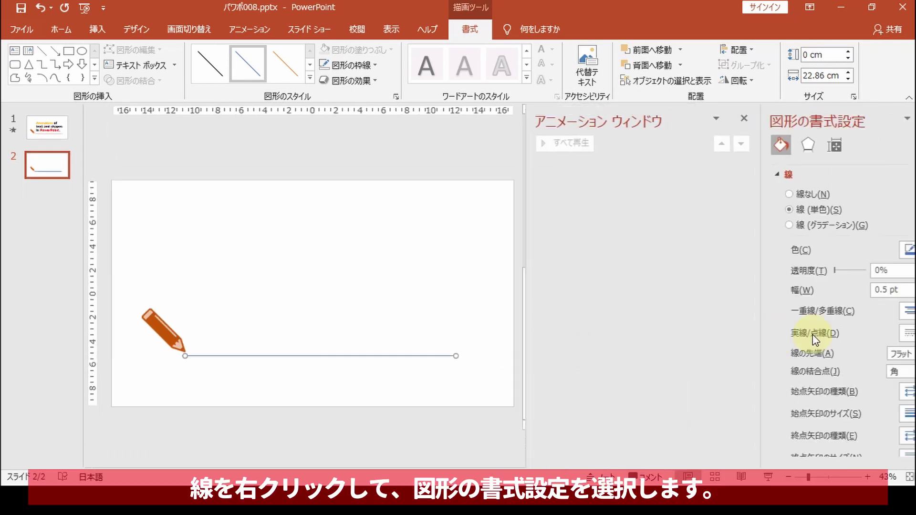
{"action": "left_click", "coordinate": [710, 118]}
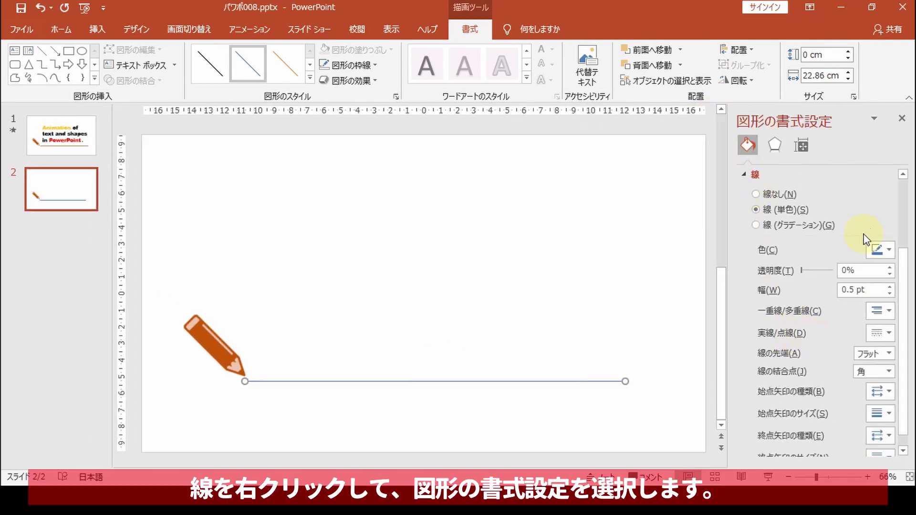
{"action": "left_click", "coordinate": [889, 254]}
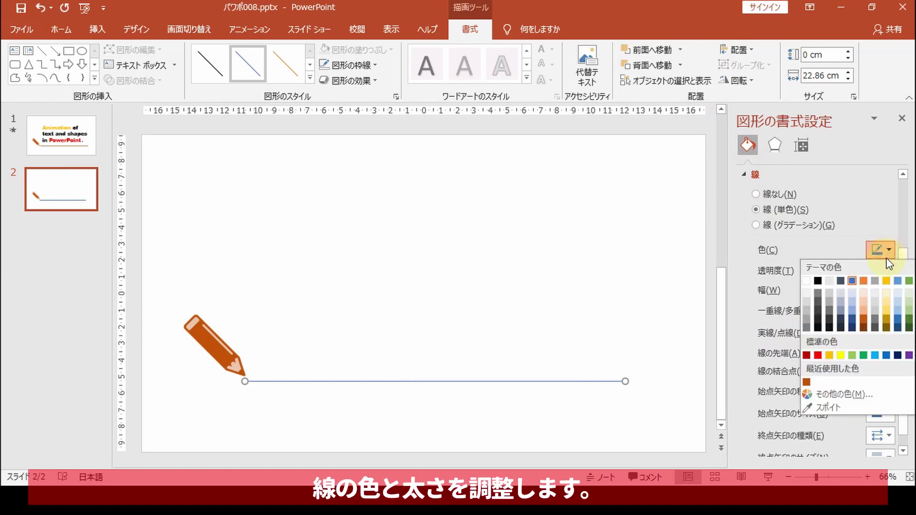
{"action": "left_click", "coordinate": [828, 404]}
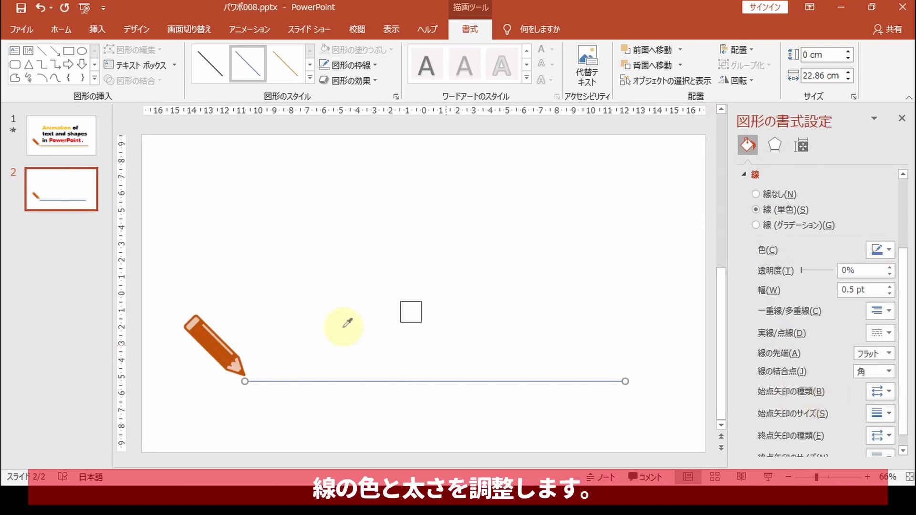
{"action": "left_click", "coordinate": [216, 333]}
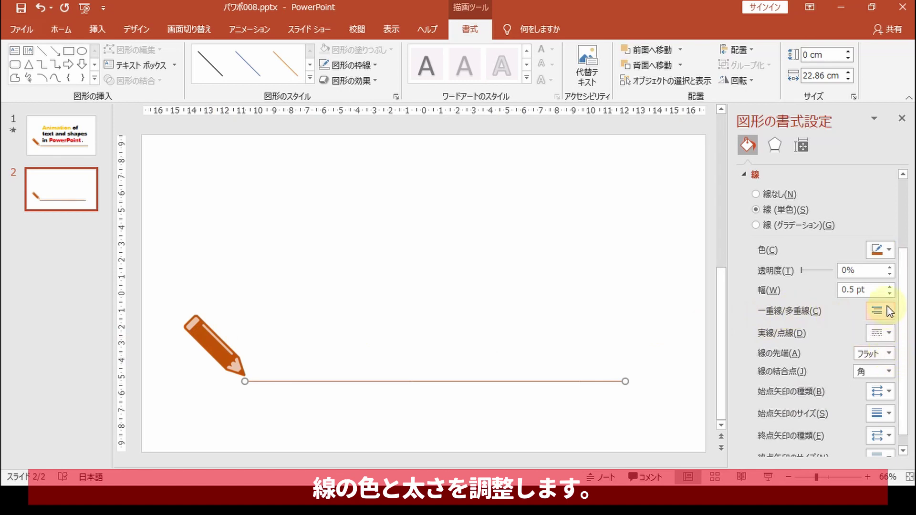
Thicken the orange line to 4 pt.
{"action": "left_click", "coordinate": [888, 286]}
{"action": "left_click", "coordinate": [888, 286]}
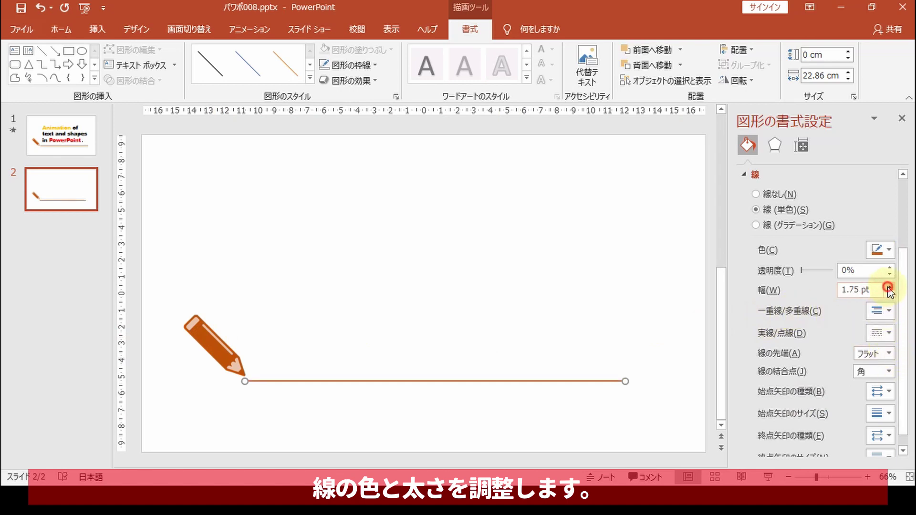
{"action": "left_click", "coordinate": [888, 286]}
{"action": "left_click", "coordinate": [888, 287]}
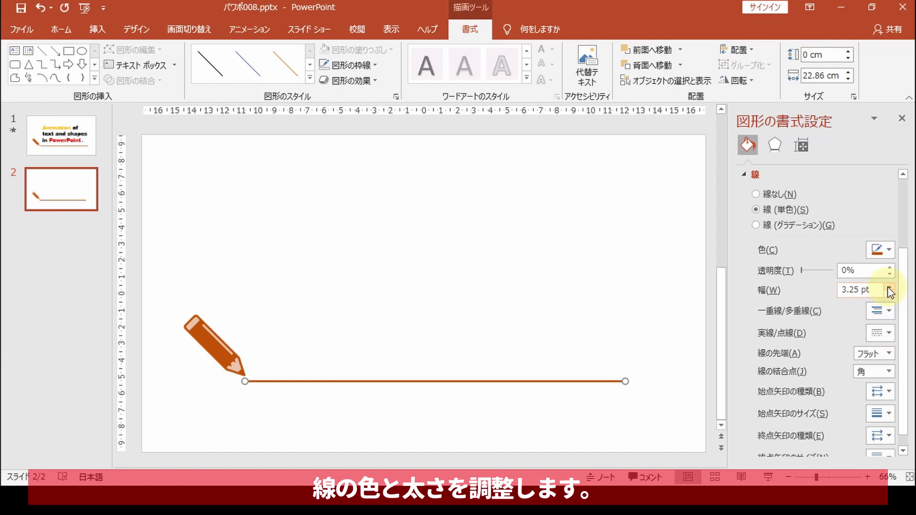
{"action": "left_click", "coordinate": [888, 286]}
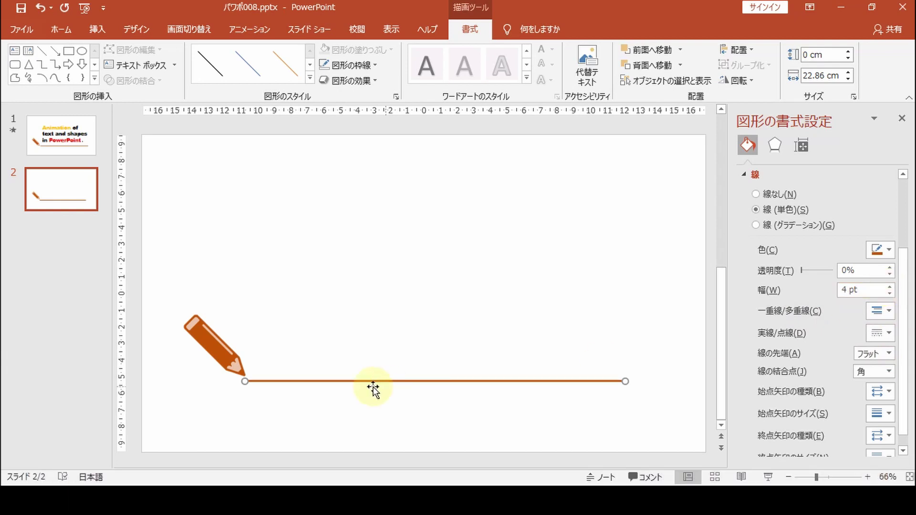
{"action": "left_click", "coordinate": [337, 348]}
Align the line with the pencil tip and lengthen it rightward to 26.86 cm.
{"action": "left_click", "coordinate": [296, 380]}
{"action": "left_click_drag", "start_coordinate": [296, 379], "coordinate": [305, 374]}
{"action": "key", "text": "ctrl+z"}
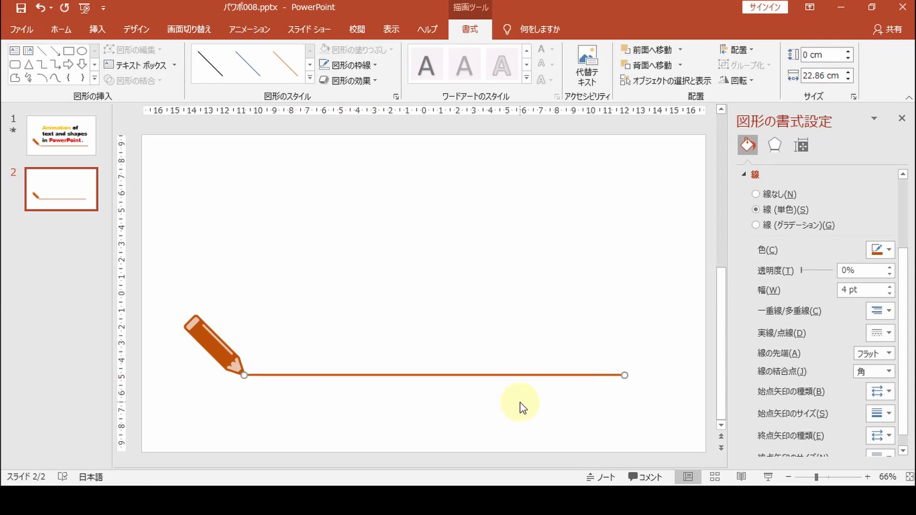
{"action": "key", "text": "ctrl+z"}
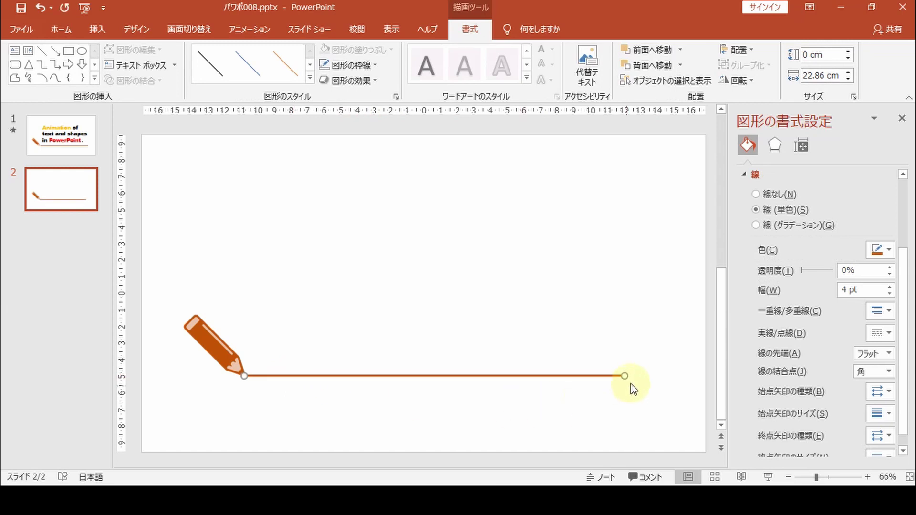
{"action": "left_click_drag", "start_coordinate": [626, 377], "coordinate": [689, 375]}
Select both the pencil and the orange line and group them into one object.
{"action": "left_click", "coordinate": [574, 421]}
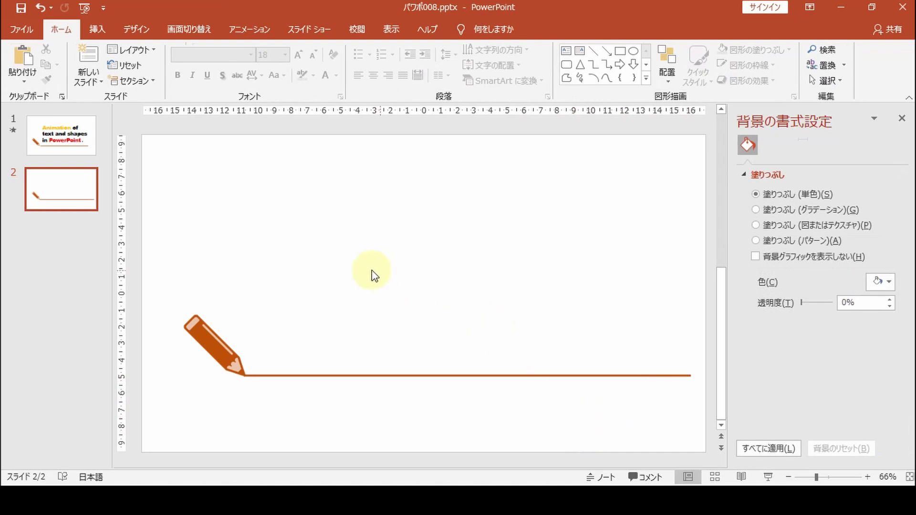
{"action": "left_click_drag", "start_coordinate": [162, 306], "coordinate": [702, 413]}
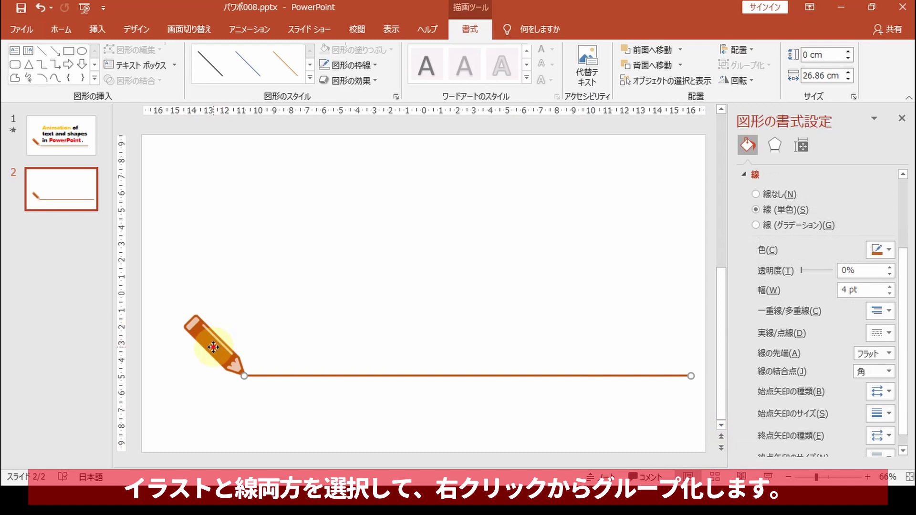
{"action": "left_click", "coordinate": [214, 347], "text": "shift"}
{"action": "left_click", "coordinate": [294, 377], "text": "shift"}
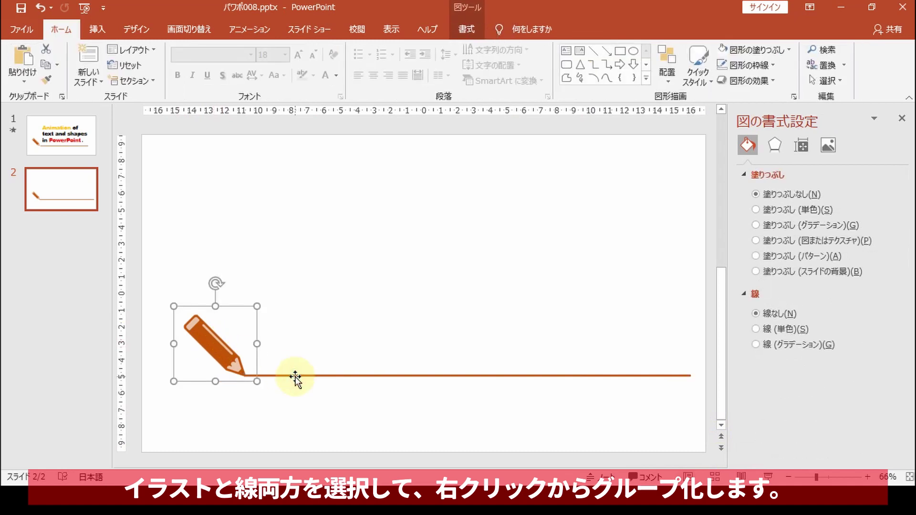
{"action": "left_click", "coordinate": [294, 377], "text": "shift"}
{"action": "right_click", "coordinate": [230, 364]}
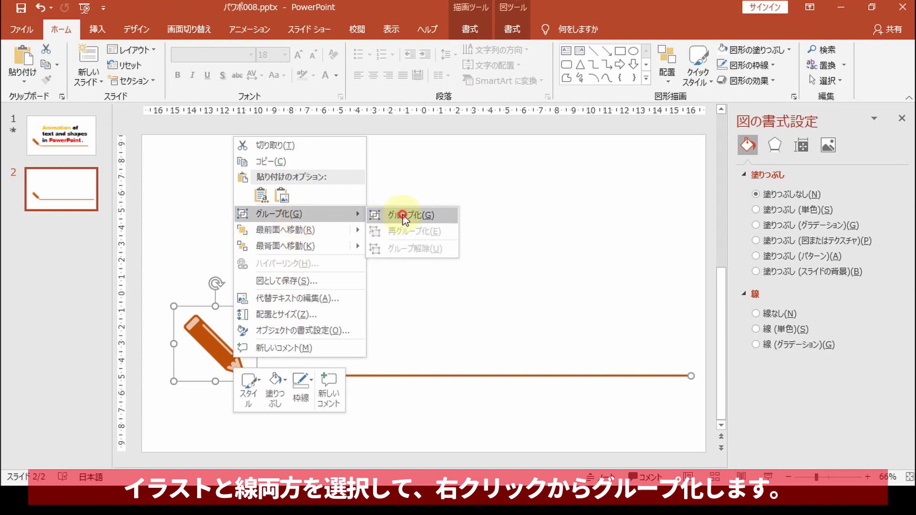
{"action": "left_click", "coordinate": [402, 213]}
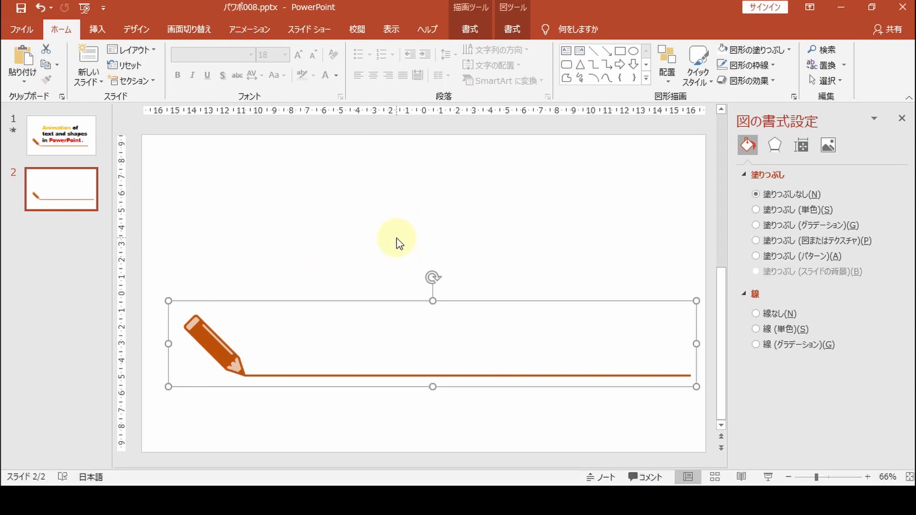
{"action": "left_click", "coordinate": [397, 244]}
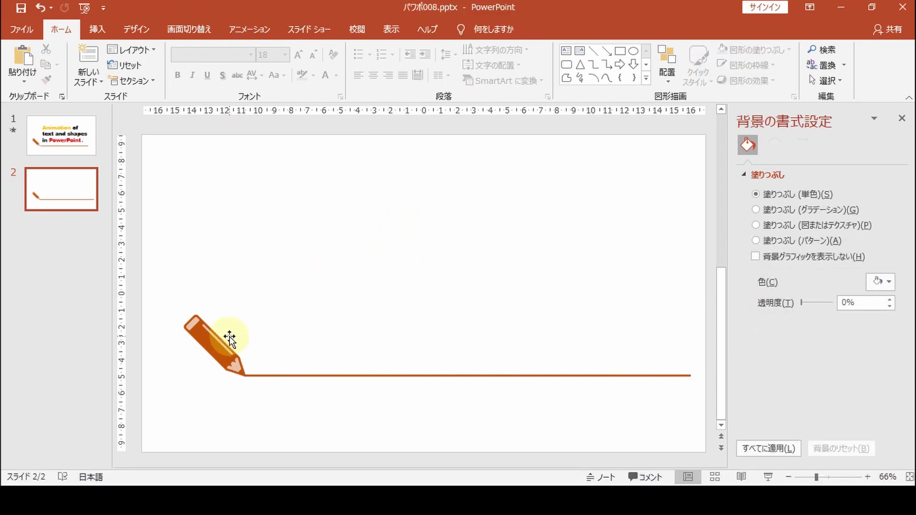
Give the pencil-and-line group a Slide In entrance from the right.
{"action": "left_click", "coordinate": [901, 119]}
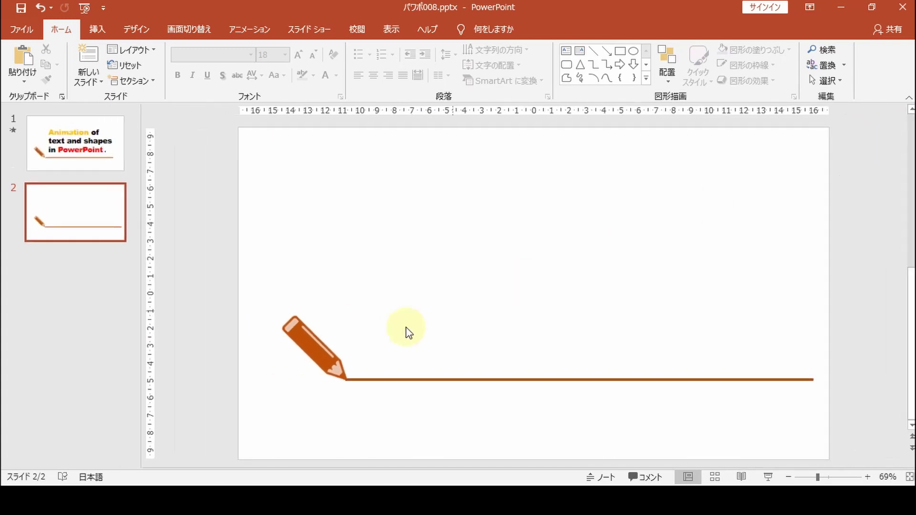
{"action": "left_click", "coordinate": [333, 352]}
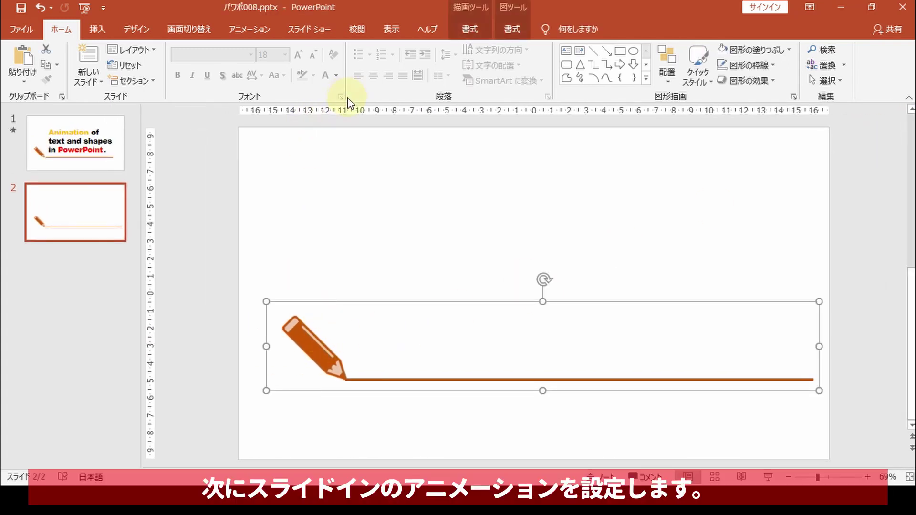
{"action": "left_click", "coordinate": [261, 28]}
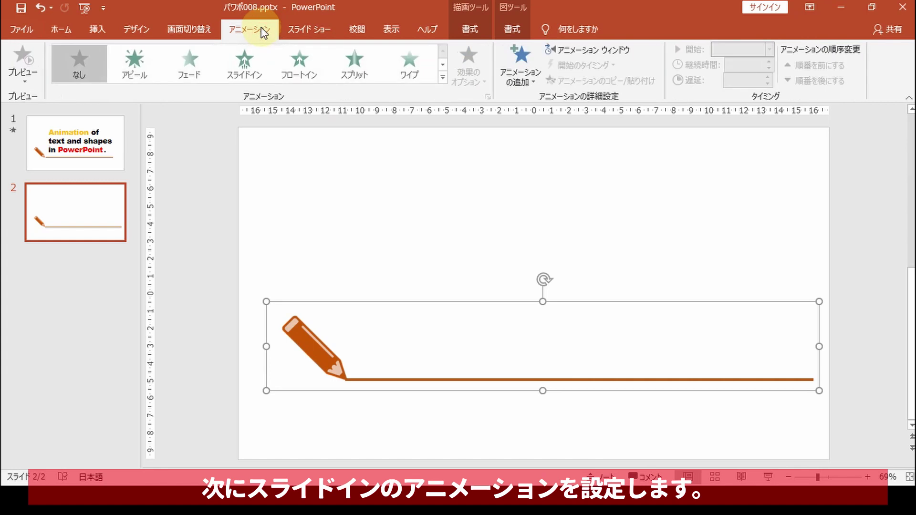
{"action": "left_click", "coordinate": [242, 66]}
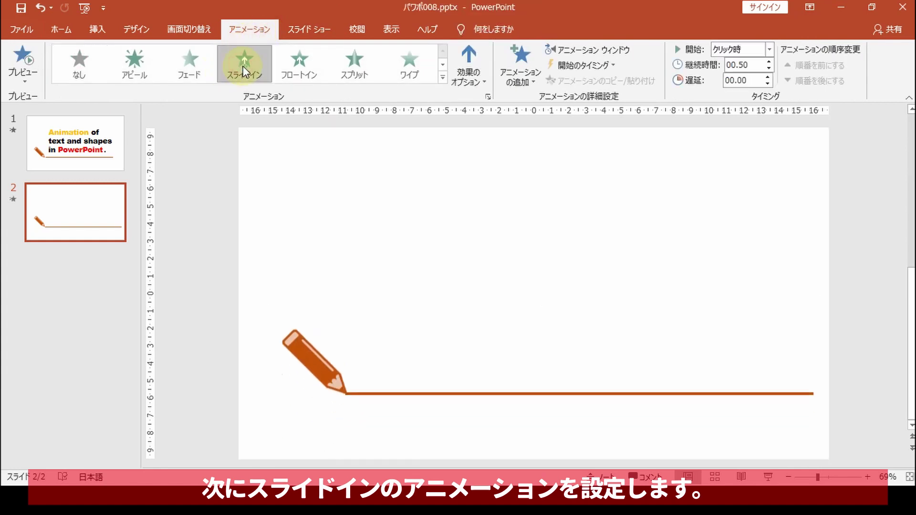
{"action": "left_click", "coordinate": [462, 84]}
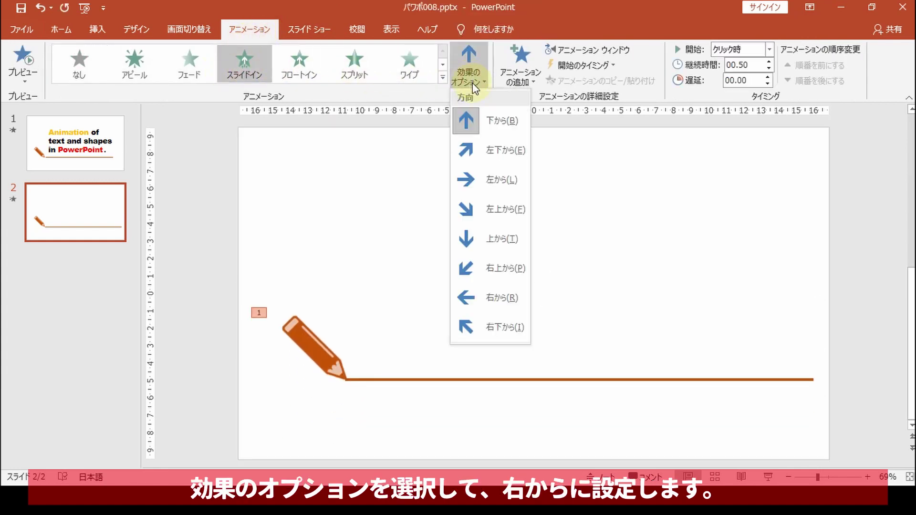
{"action": "left_click", "coordinate": [467, 299]}
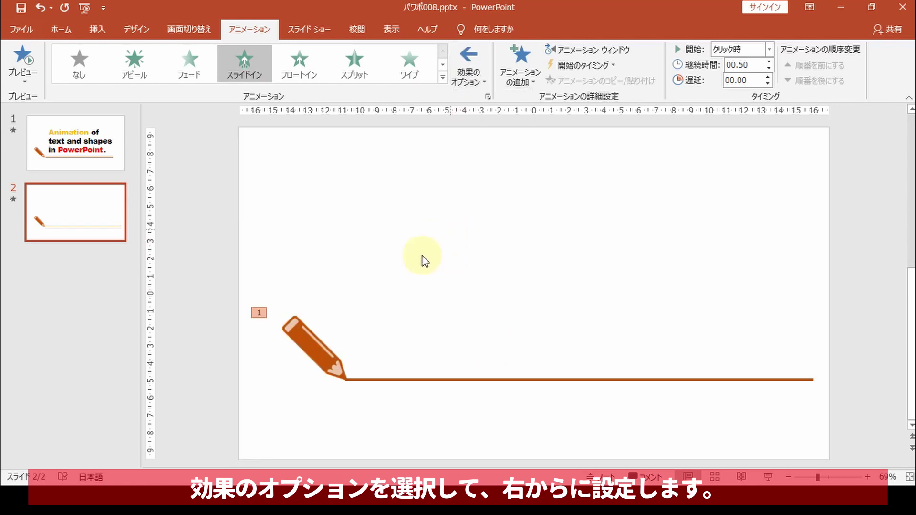
In the Animation Pane, give the pencil slide-in a 0.5 s smooth end and preview it.
{"action": "left_click", "coordinate": [620, 50]}
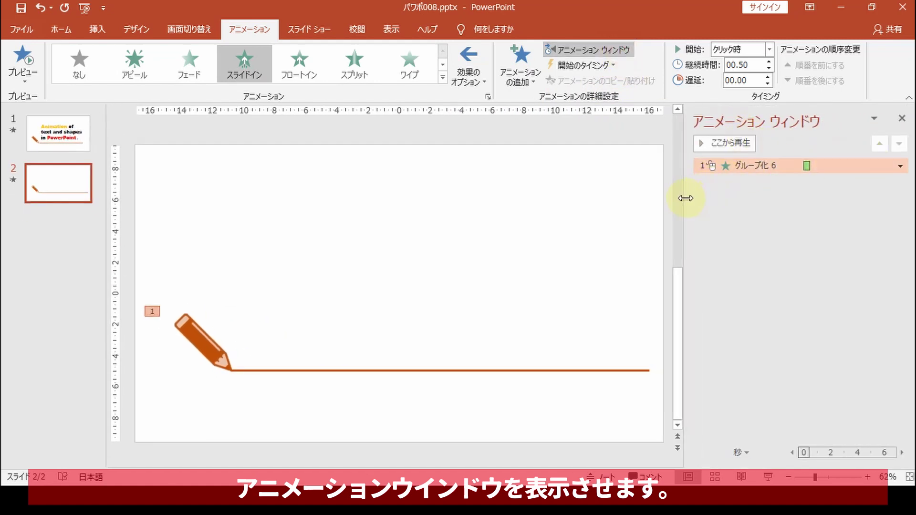
{"action": "left_click_drag", "start_coordinate": [685, 198], "coordinate": [720, 198]}
{"action": "left_click", "coordinate": [899, 166]}
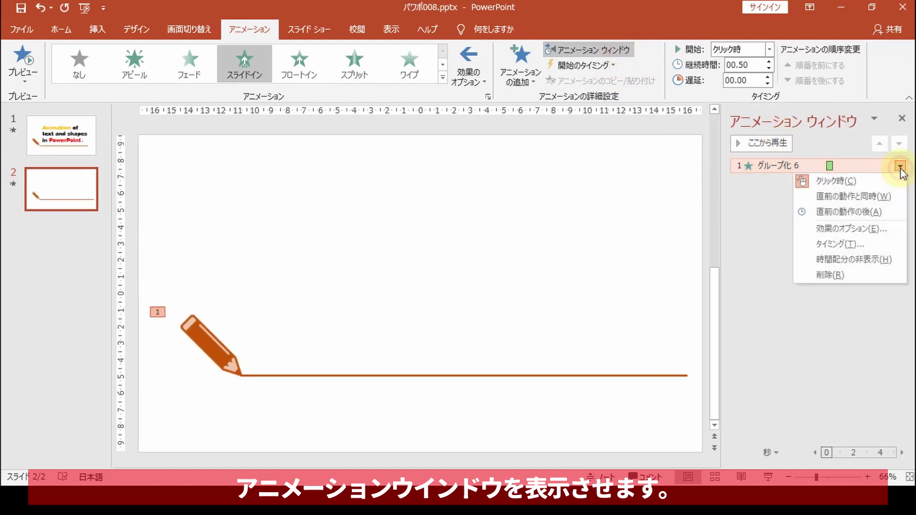
{"action": "left_click", "coordinate": [877, 228]}
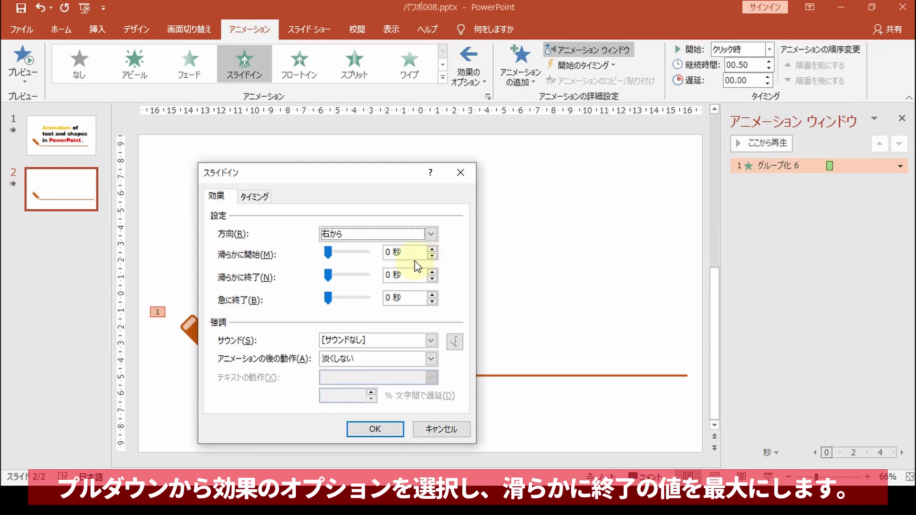
{"action": "left_click_drag", "start_coordinate": [329, 279], "coordinate": [370, 279]}
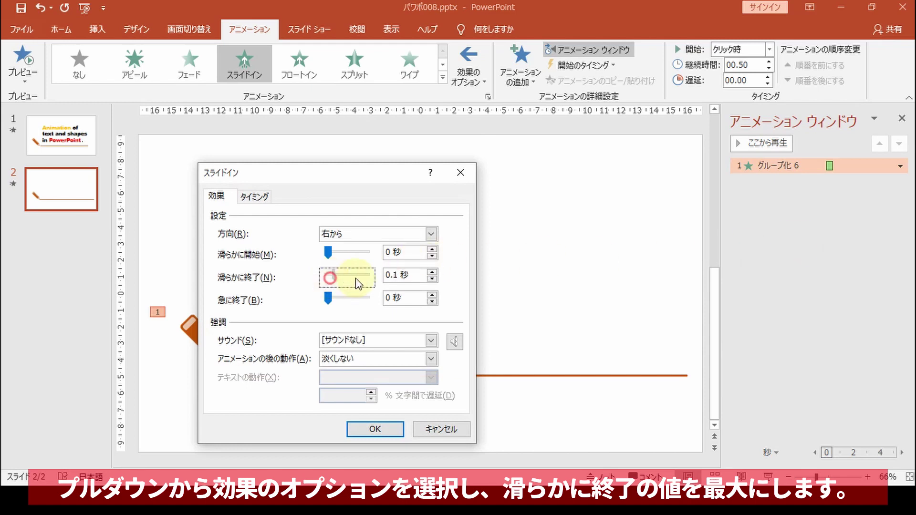
{"action": "left_click", "coordinate": [371, 431]}
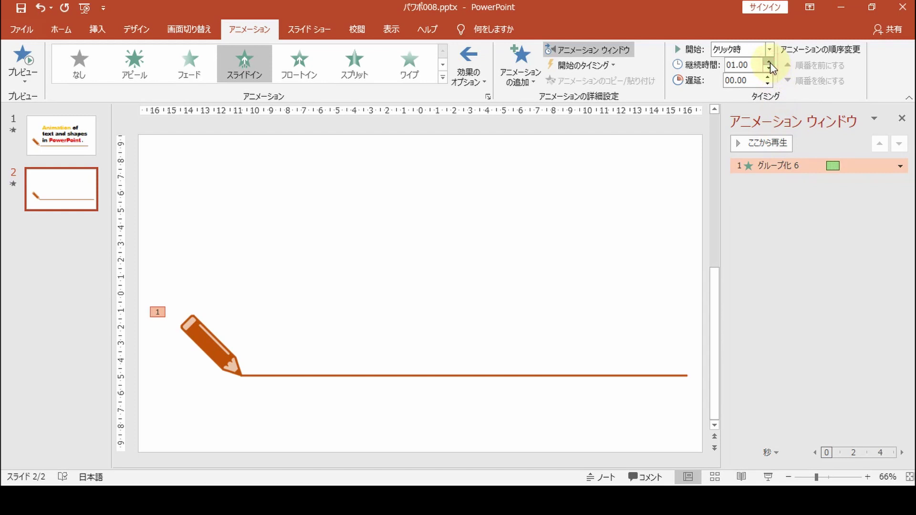
{"action": "left_click", "coordinate": [739, 144]}
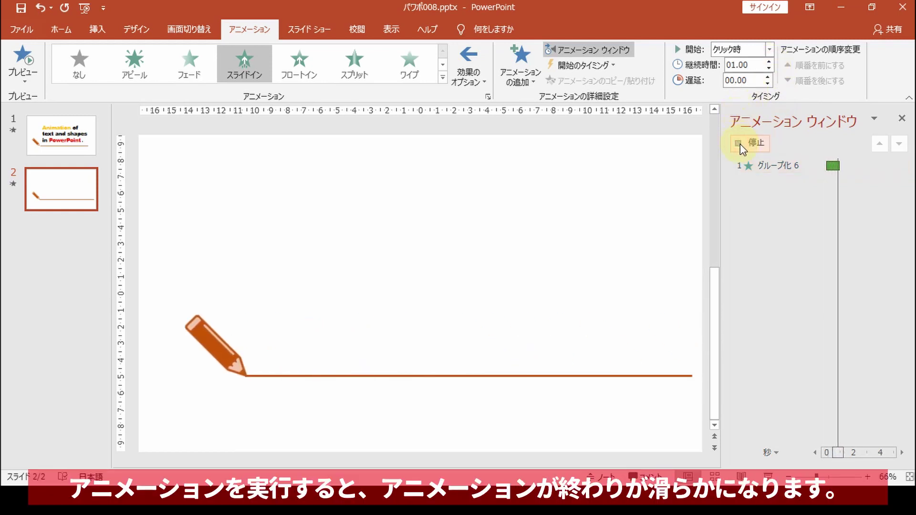
{"action": "left_click", "coordinate": [162, 202]}
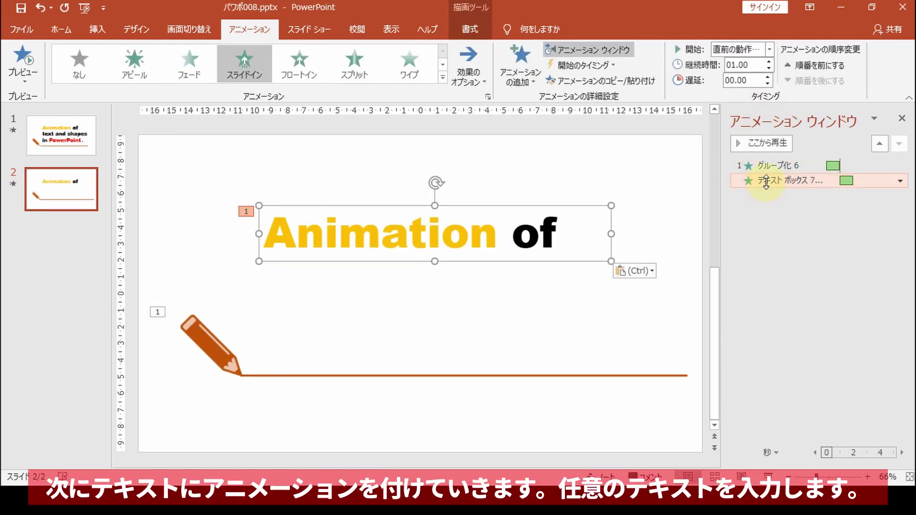
Duplicate the 'Animation of' box twice below for 'text and shapes' and 'in PowerPoint'.
{"action": "left_click", "coordinate": [365, 253]}
{"action": "left_click_drag", "start_coordinate": [368, 269], "coordinate": [377, 306], "text": "ctrl"}
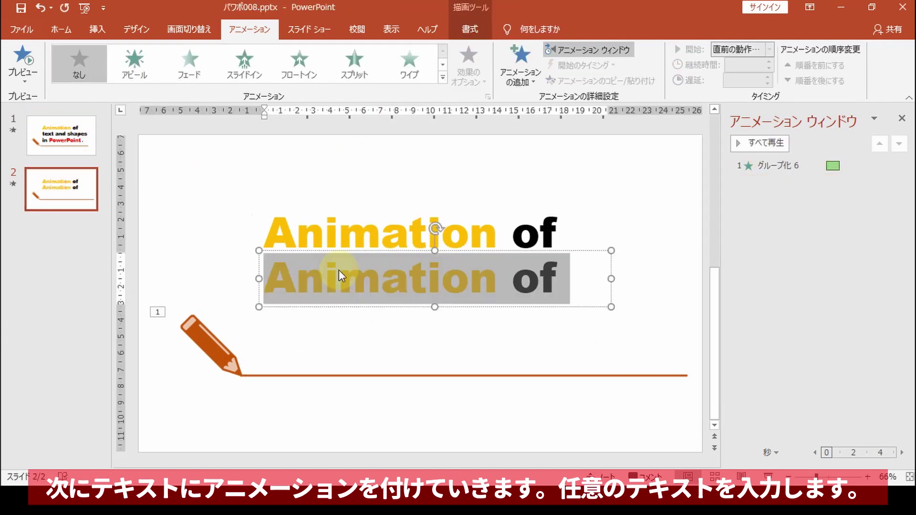
{"action": "left_click_drag", "start_coordinate": [415, 327], "coordinate": [411, 348], "text": "ctrl"}
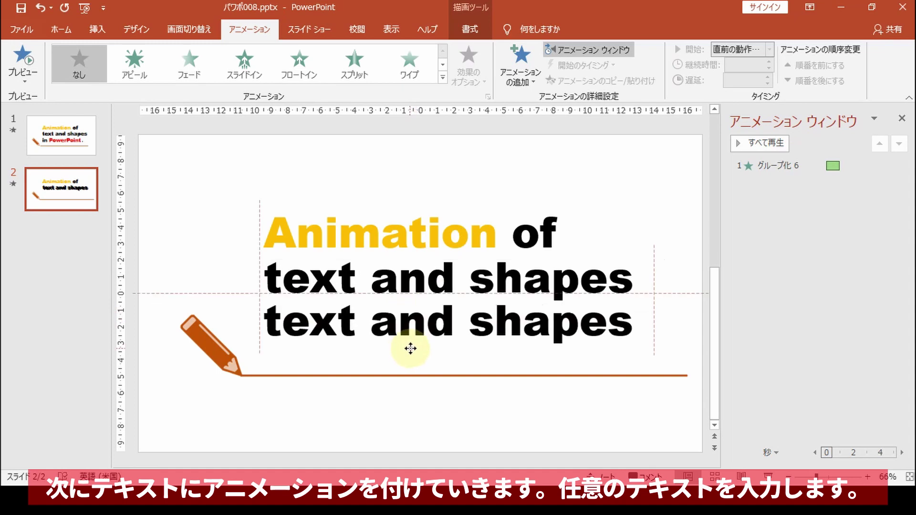
{"action": "left_click", "coordinate": [267, 324]}
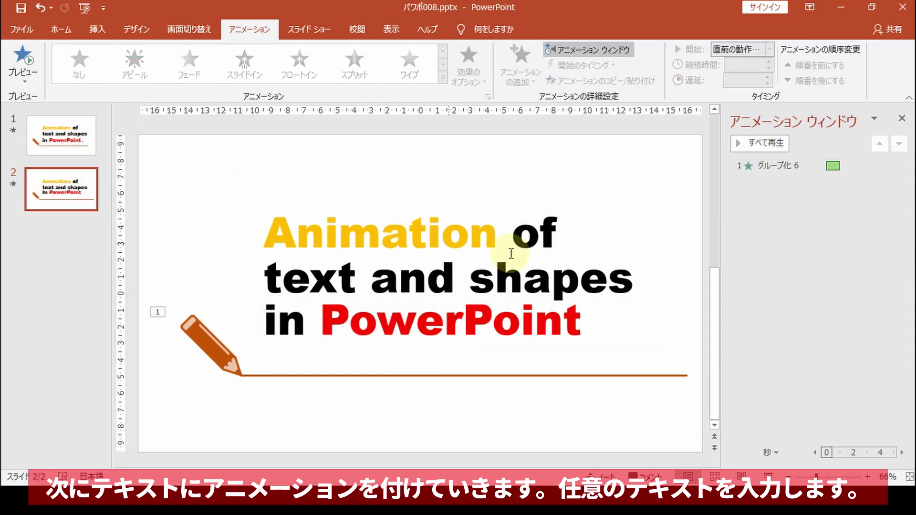
{"action": "left_click", "coordinate": [523, 247]}
{"action": "key", "text": "Escape"}
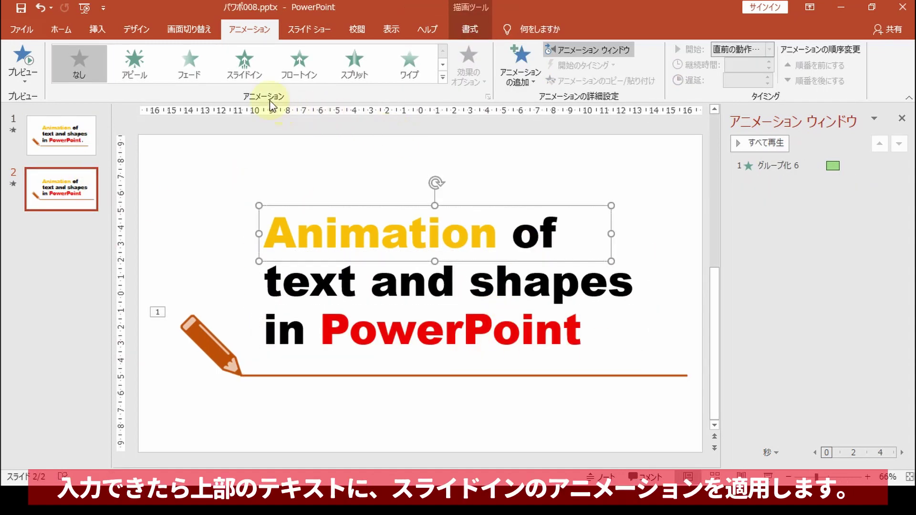
Make 'Animation of' slide in from the left, After Previous, lasting 1.00 s.
{"action": "left_click", "coordinate": [245, 66]}
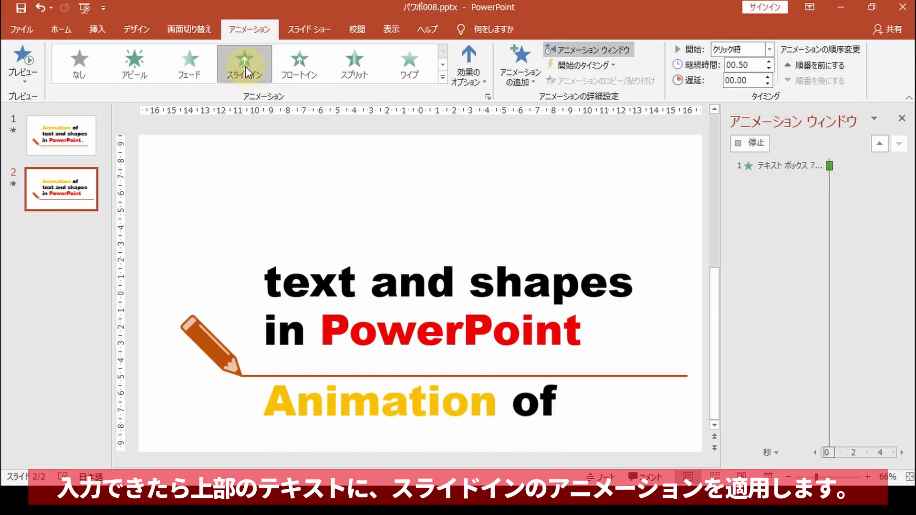
{"action": "left_click", "coordinate": [469, 82]}
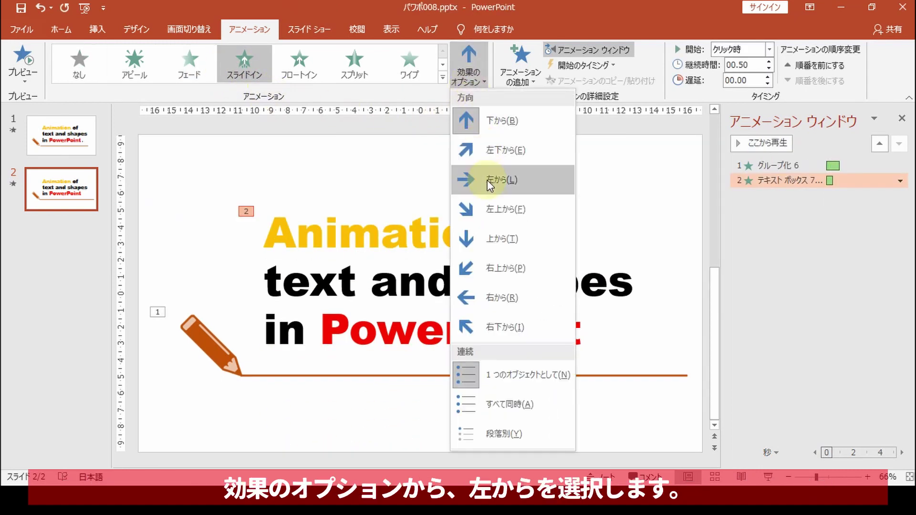
{"action": "left_click", "coordinate": [501, 179]}
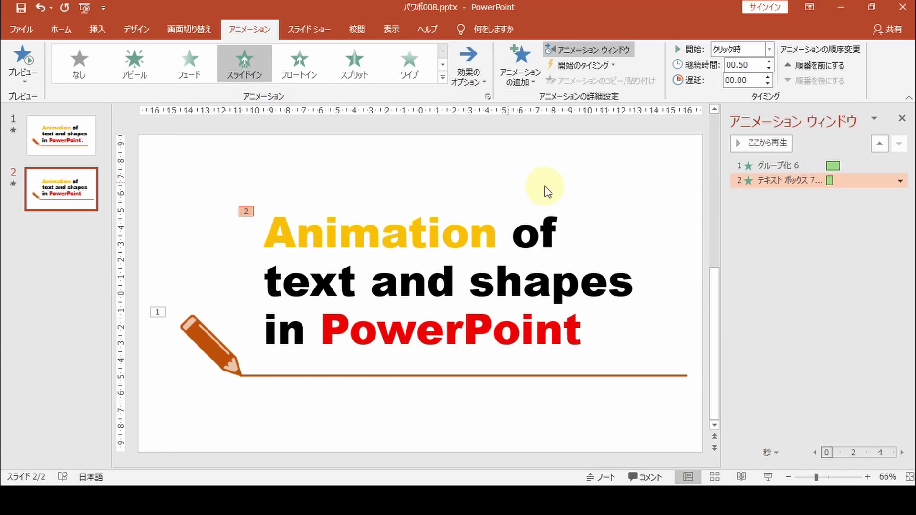
{"action": "left_click", "coordinate": [769, 49]}
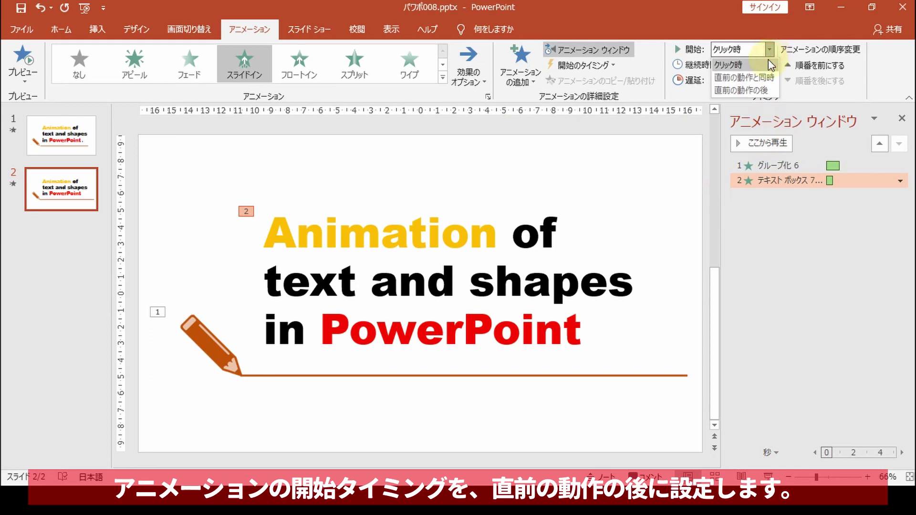
{"action": "left_click", "coordinate": [764, 90]}
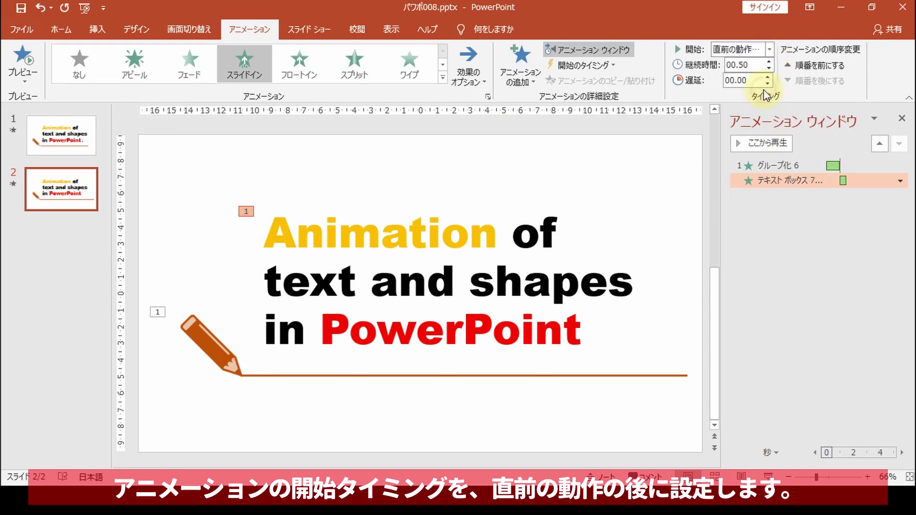
{"action": "left_click", "coordinate": [768, 62]}
{"action": "left_click", "coordinate": [768, 62]}
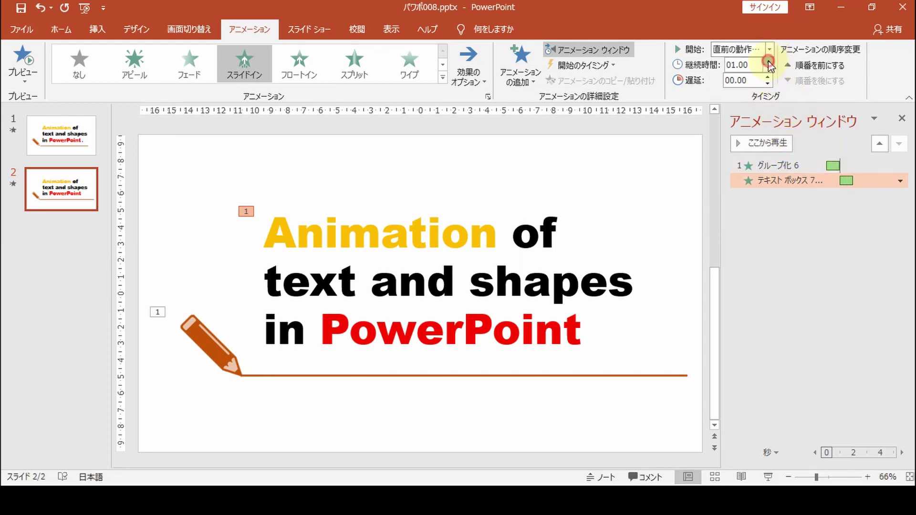
{"action": "left_click", "coordinate": [899, 181]}
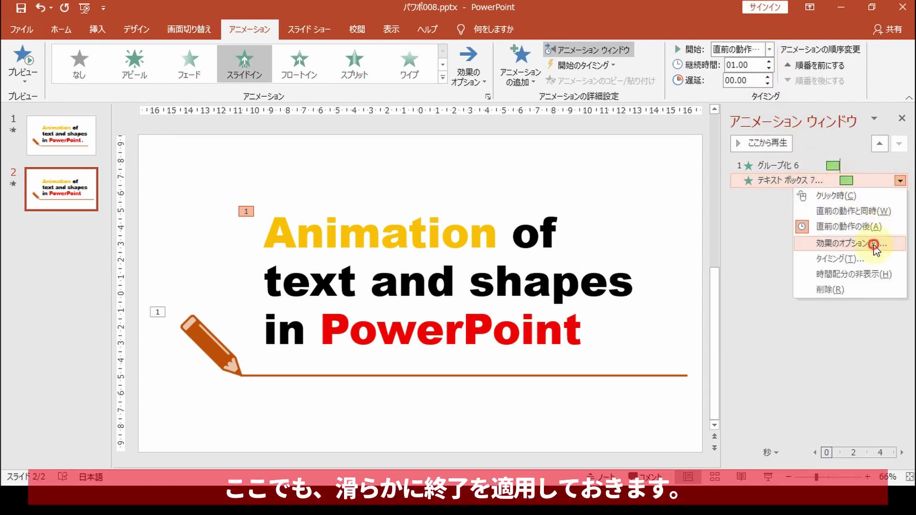
Set the 'Animation of' slide-in's smooth end to 1 second and confirm.
{"action": "left_click", "coordinate": [874, 245]}
{"action": "left_click_drag", "start_coordinate": [328, 276], "coordinate": [403, 284]}
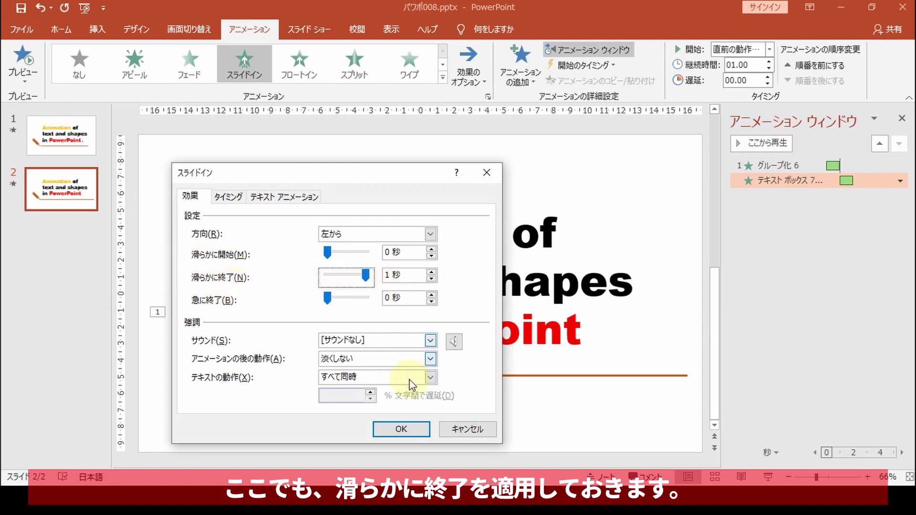
{"action": "left_click", "coordinate": [406, 427]}
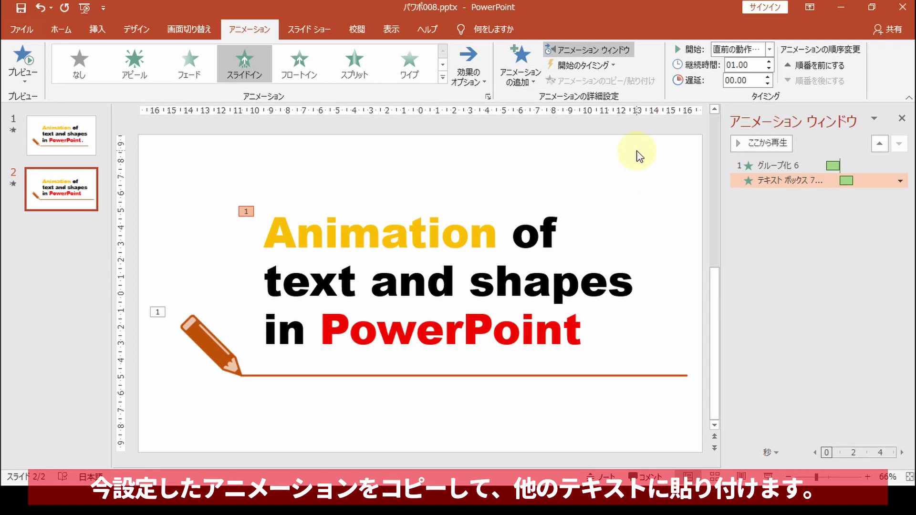
Copy the title line's slide-in animation onto the 'text and shapes' line with Animation Painter.
{"action": "left_click", "coordinate": [549, 231]}
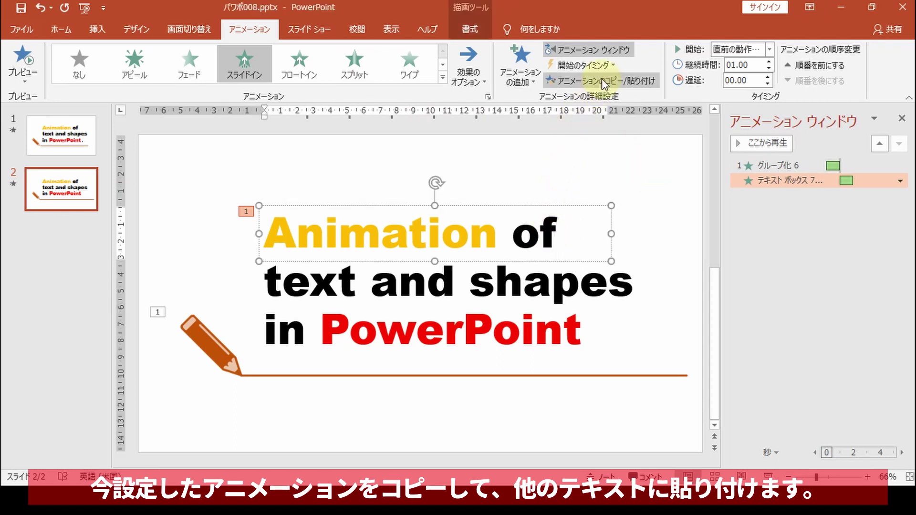
{"action": "left_click", "coordinate": [615, 82]}
{"action": "left_click", "coordinate": [537, 278]}
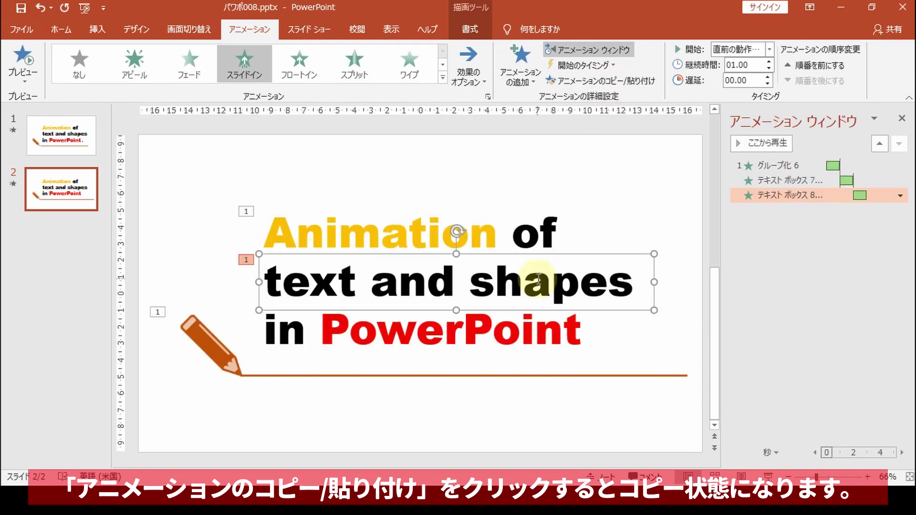
Paint the same animation onto the 'in PowerPoint' line and preview the sequence from the start.
{"action": "left_click", "coordinate": [624, 82]}
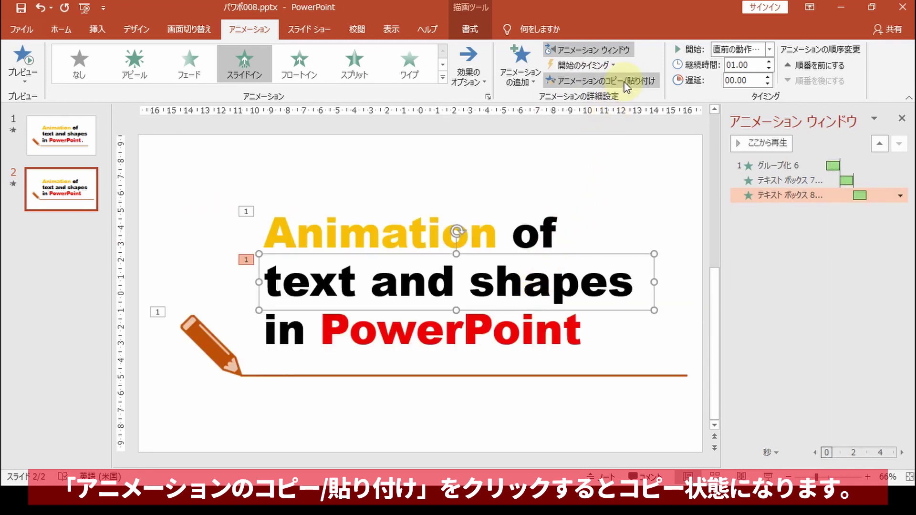
{"action": "left_click", "coordinate": [485, 337]}
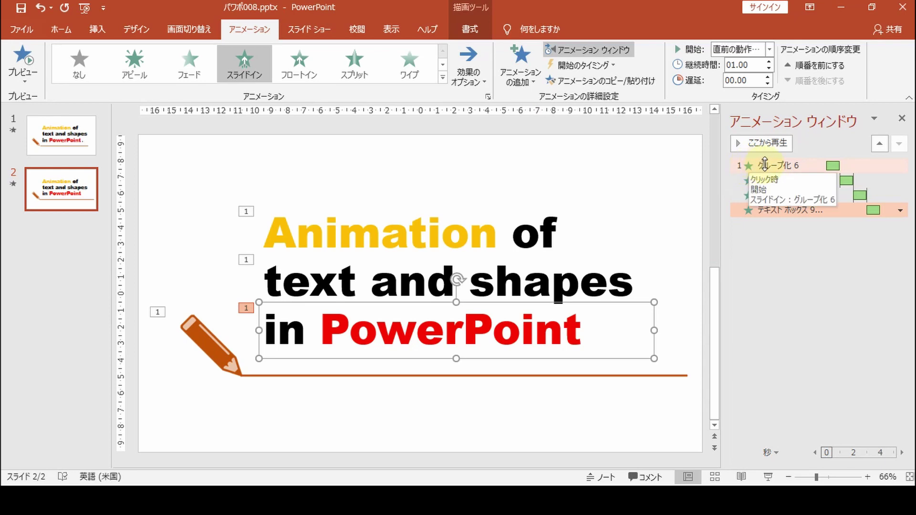
{"action": "left_click", "coordinate": [747, 162]}
{"action": "left_click", "coordinate": [738, 143]}
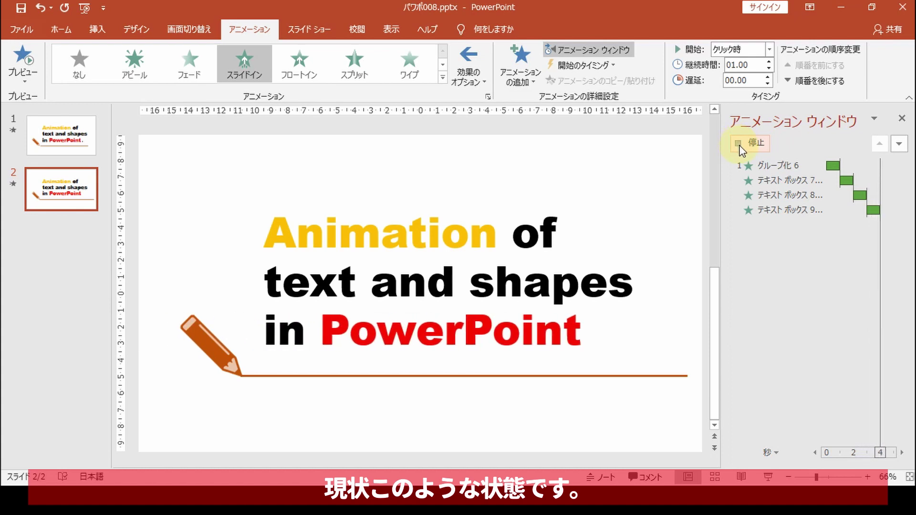
Draw a tiny 0.4 cm oval right after the word 'PowerPoint' as the title's period.
{"action": "left_click", "coordinate": [191, 169]}
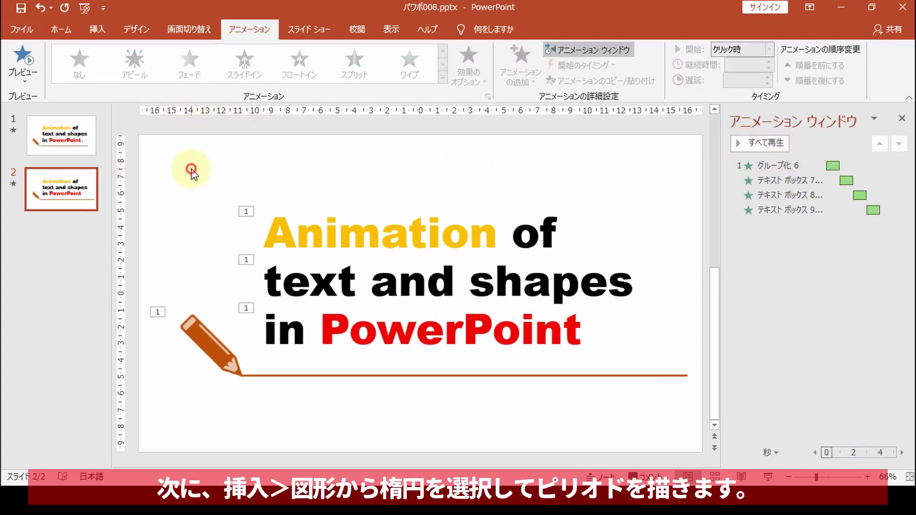
{"action": "left_click", "coordinate": [98, 28]}
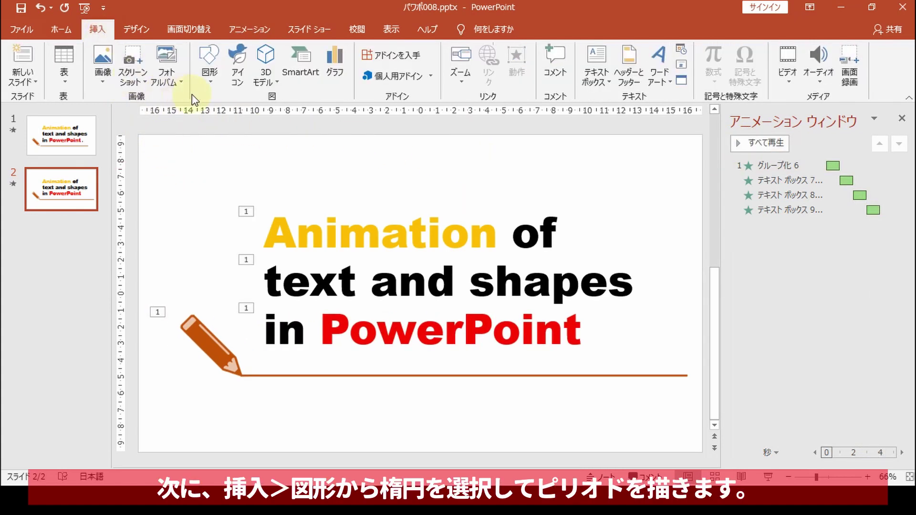
{"action": "left_click", "coordinate": [210, 83]}
{"action": "left_click", "coordinate": [270, 112]}
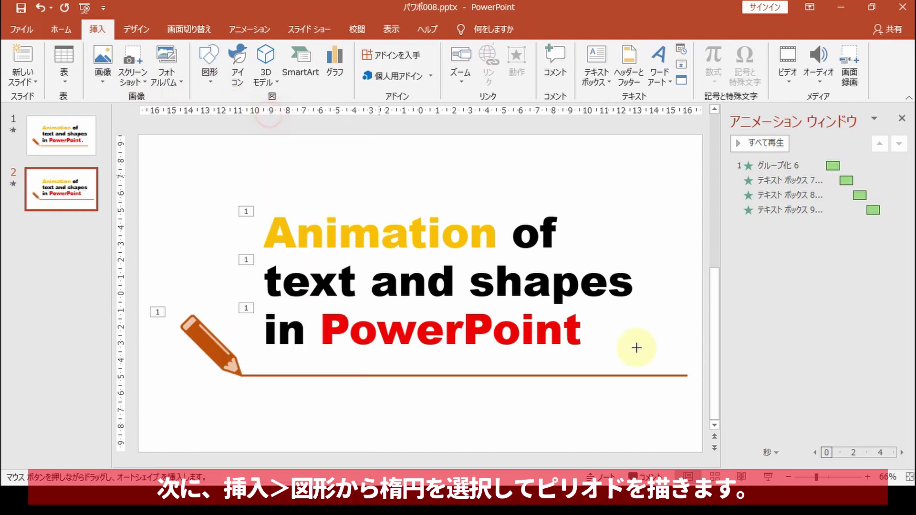
{"action": "left_click_drag", "start_coordinate": [592, 340], "coordinate": [595, 344]}
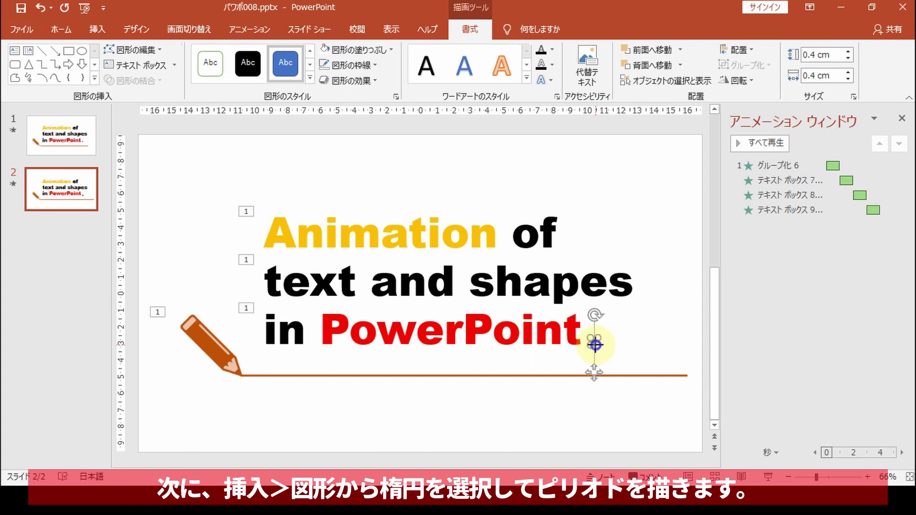
{"action": "right_click", "coordinate": [595, 345]}
Give the period circle a solid black fill and no outline.
{"action": "left_click", "coordinate": [669, 319]}
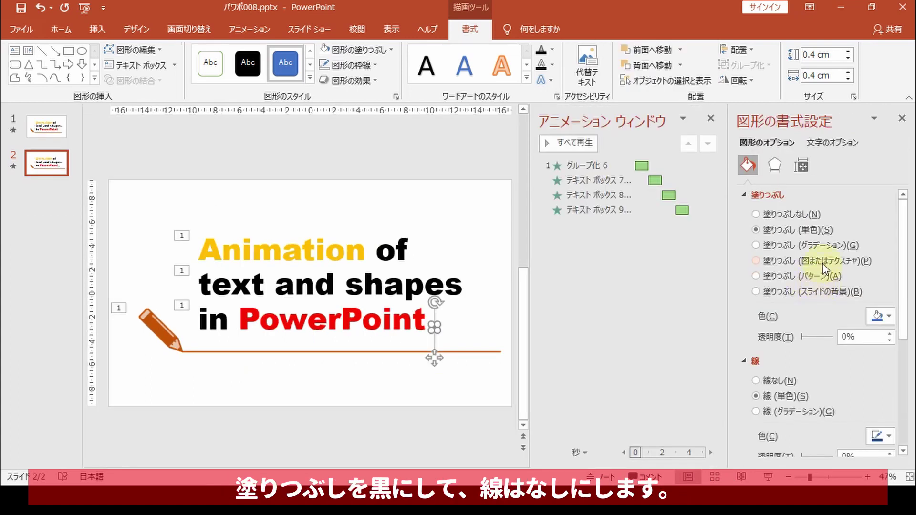
{"action": "left_click", "coordinate": [887, 318]}
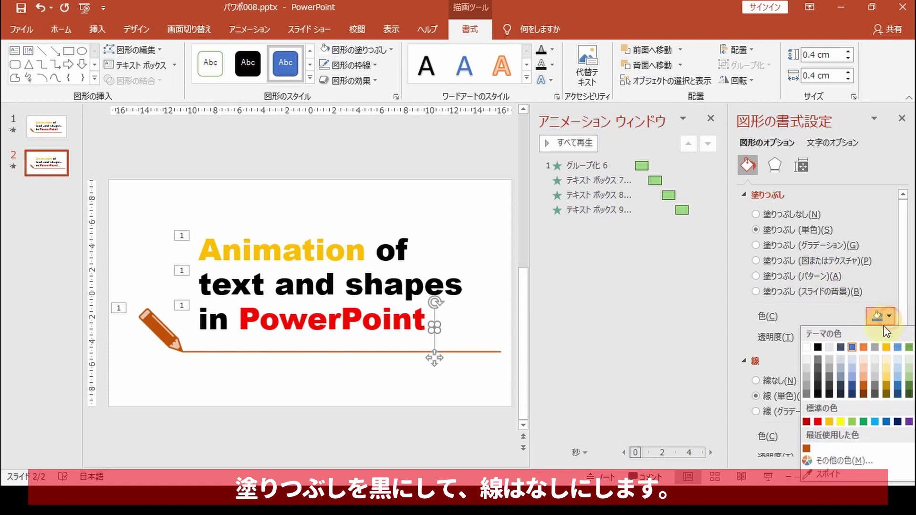
{"action": "left_click", "coordinate": [818, 347]}
{"action": "left_click", "coordinate": [769, 381]}
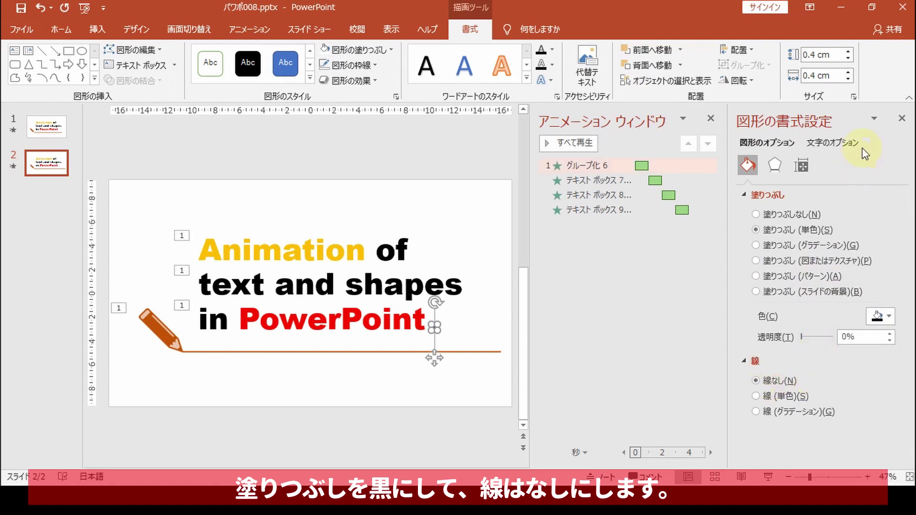
{"action": "left_click", "coordinate": [901, 118]}
{"action": "left_click", "coordinate": [619, 207]}
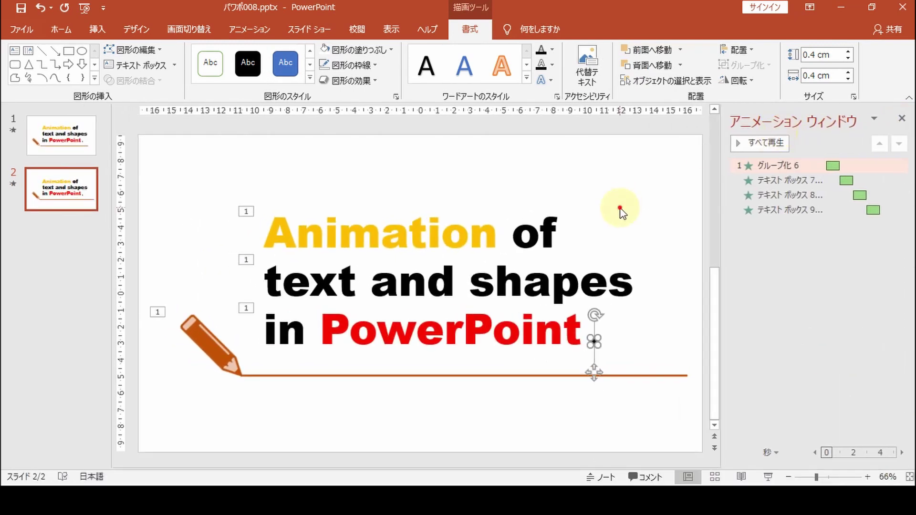
{"action": "left_click", "coordinate": [594, 339]}
Apply a Fade animation to the period dot, starting After Previous.
{"action": "left_click", "coordinate": [253, 29]}
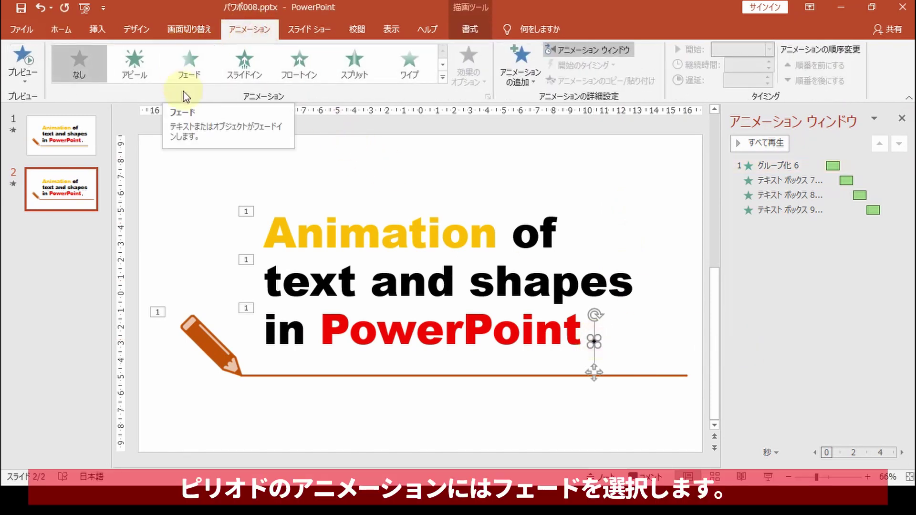
{"action": "left_click", "coordinate": [192, 80]}
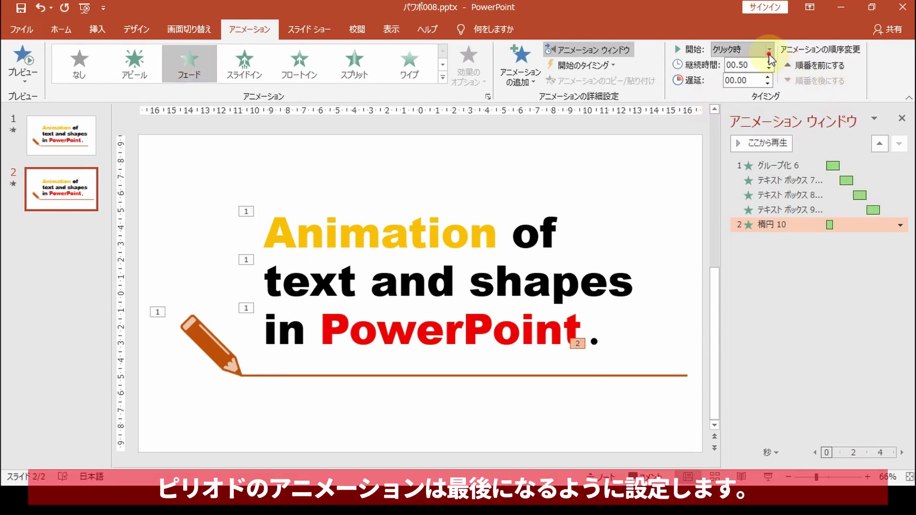
{"action": "left_click", "coordinate": [768, 49]}
{"action": "left_click", "coordinate": [763, 91]}
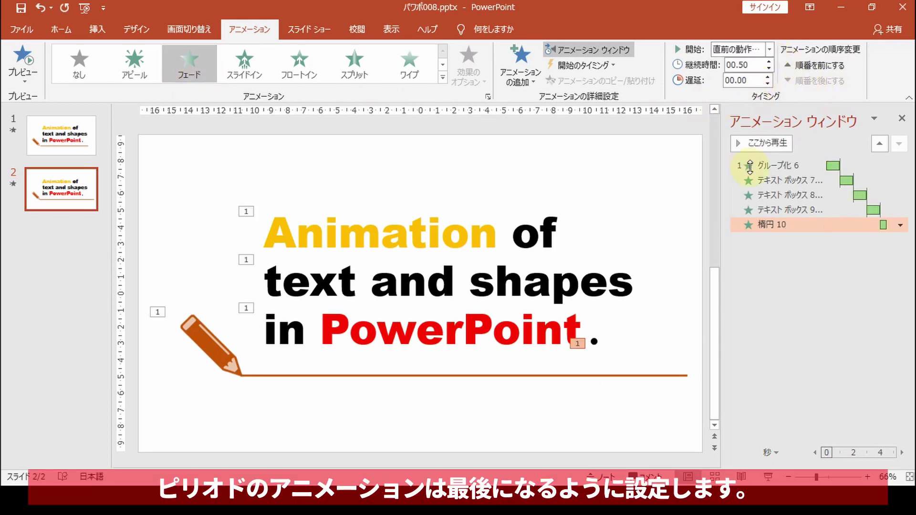
{"action": "left_click", "coordinate": [556, 172]}
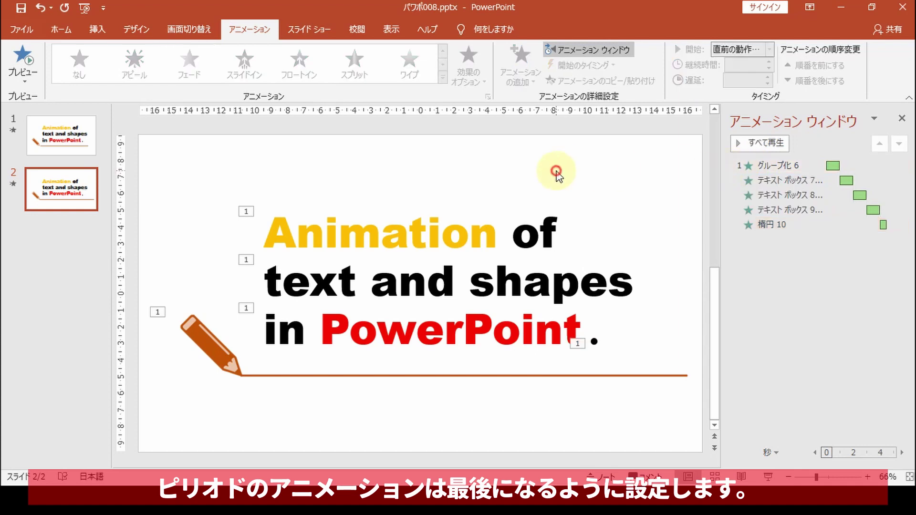
{"action": "left_click", "coordinate": [97, 29]}
Draw a 7.25 × 19.05 cm rectangle along the slide's left edge and fill it white.
{"action": "left_click", "coordinate": [212, 75]}
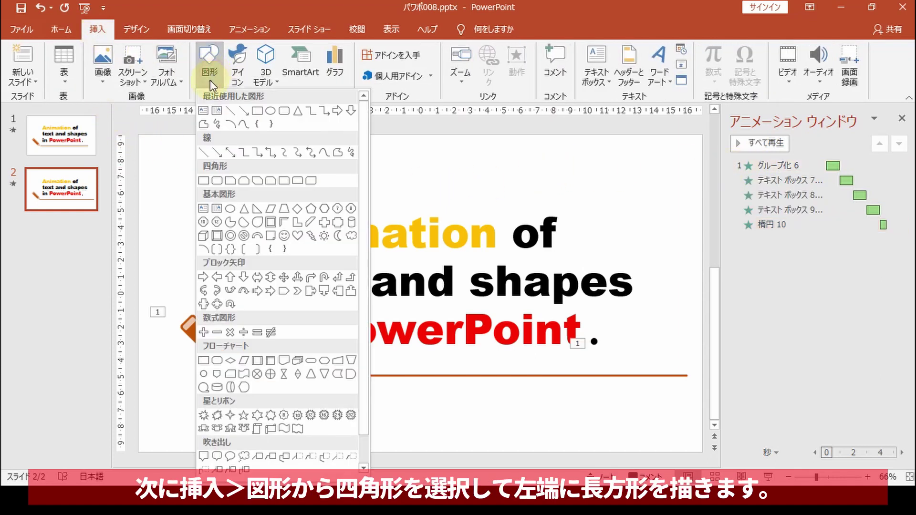
{"action": "left_click", "coordinate": [257, 115]}
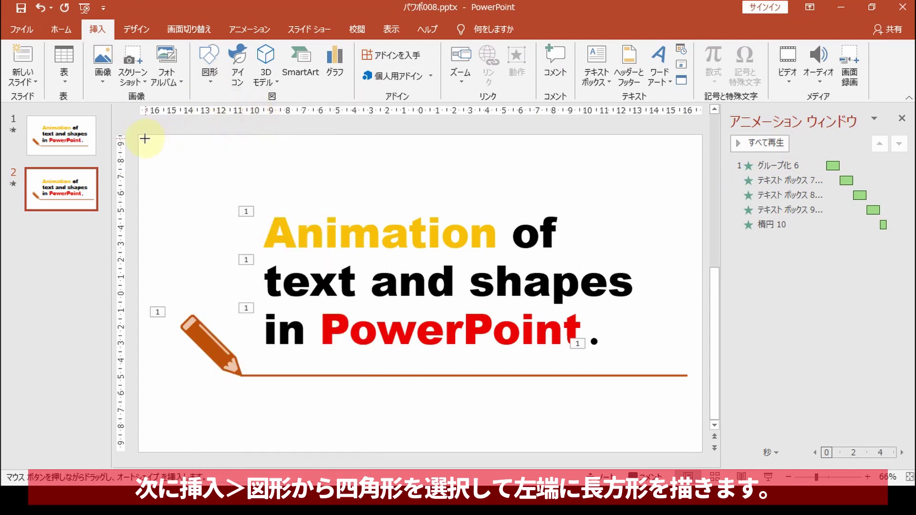
{"action": "left_click_drag", "start_coordinate": [137, 136], "coordinate": [226, 318]}
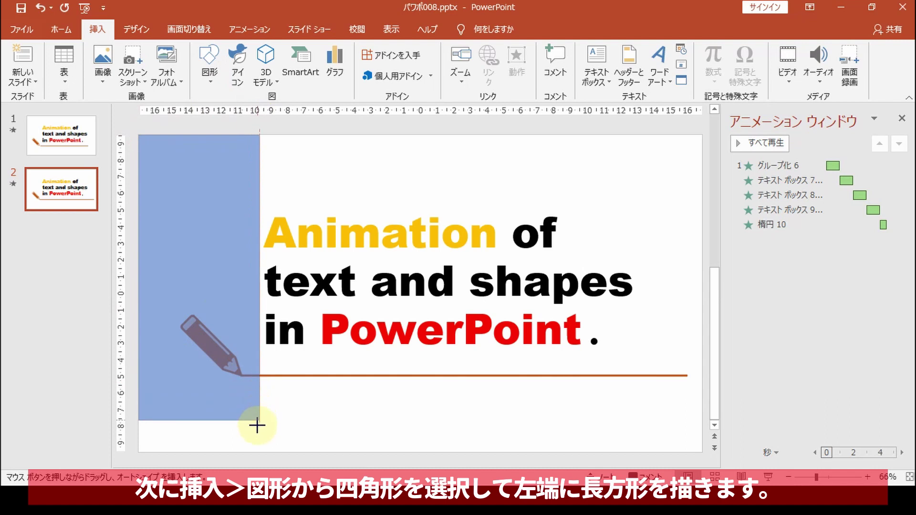
{"action": "left_click_drag", "start_coordinate": [226, 318], "coordinate": [260, 455]}
{"action": "right_click", "coordinate": [205, 180]}
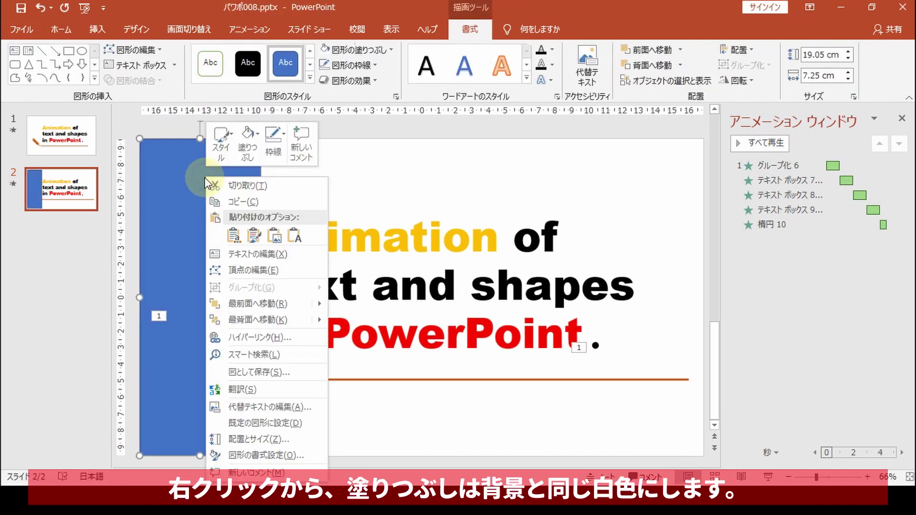
{"action": "left_click", "coordinate": [248, 143]}
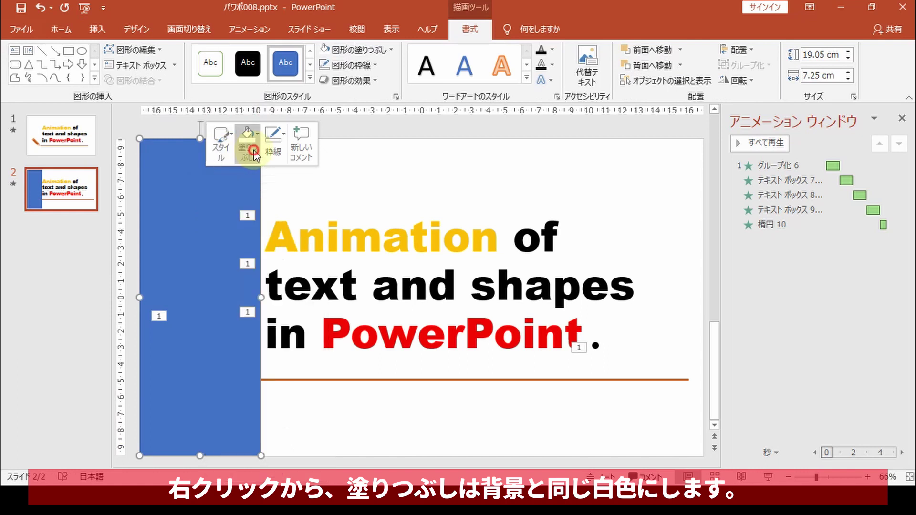
{"action": "left_click", "coordinate": [241, 186]}
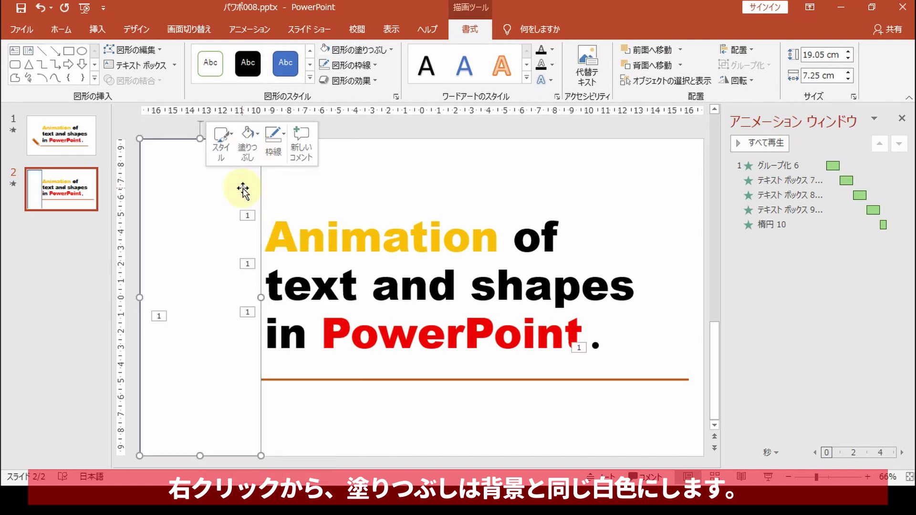
Send the white rectangle behind everything else on the slide.
{"action": "left_click", "coordinate": [295, 203]}
{"action": "left_click", "coordinate": [239, 188]}
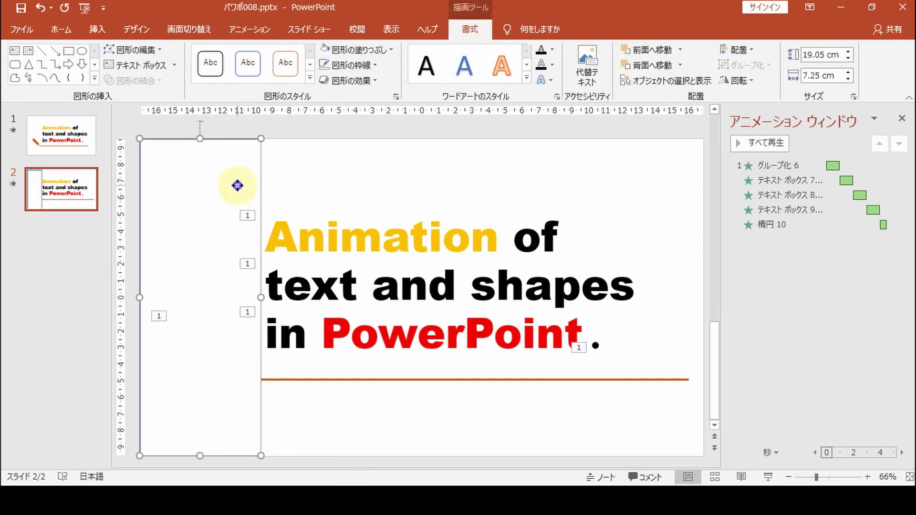
{"action": "right_click", "coordinate": [239, 189]}
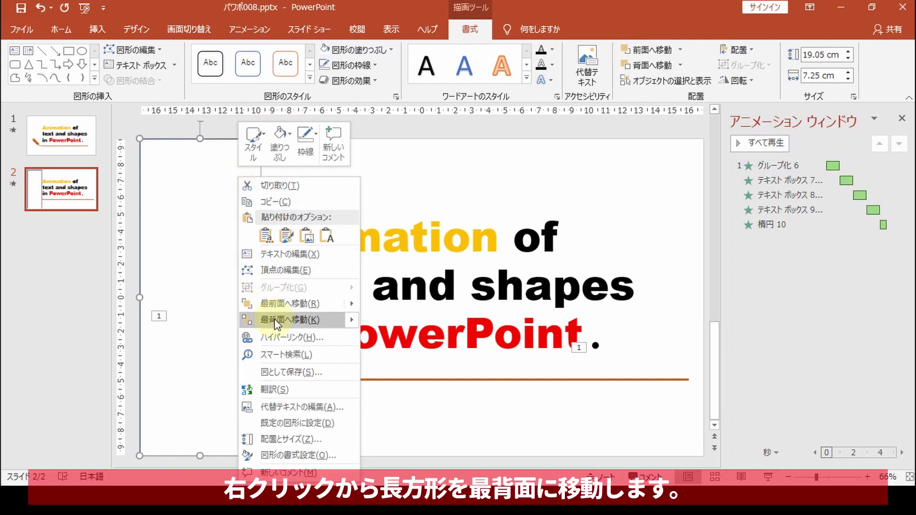
{"action": "left_click", "coordinate": [305, 321]}
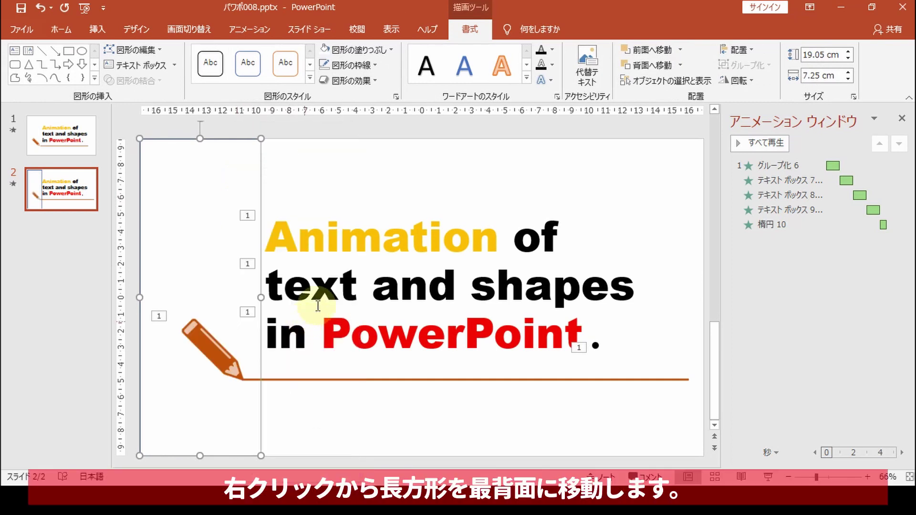
{"action": "left_click", "coordinate": [336, 249]}
{"action": "left_click", "coordinate": [319, 283], "text": "shift"}
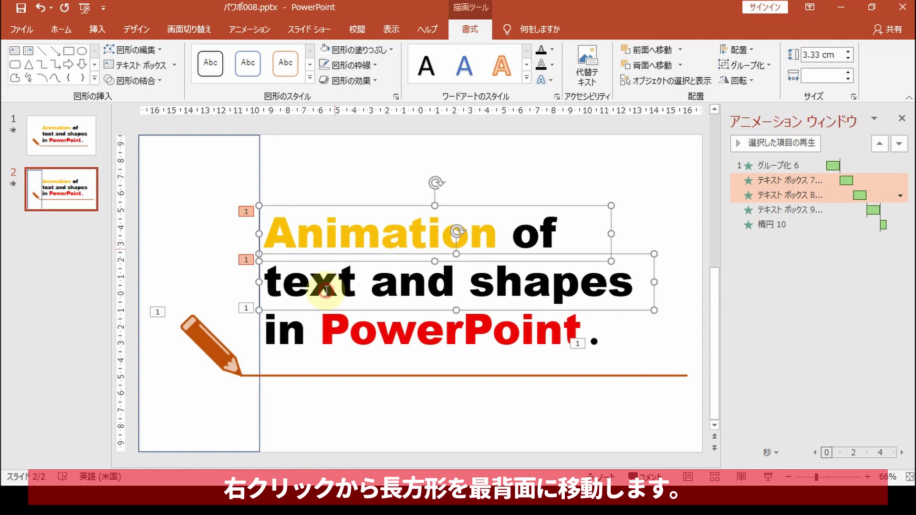
Send the three title text boxes to the back and preview the animations.
{"action": "left_click", "coordinate": [322, 324], "text": "shift"}
{"action": "right_click", "coordinate": [318, 311]}
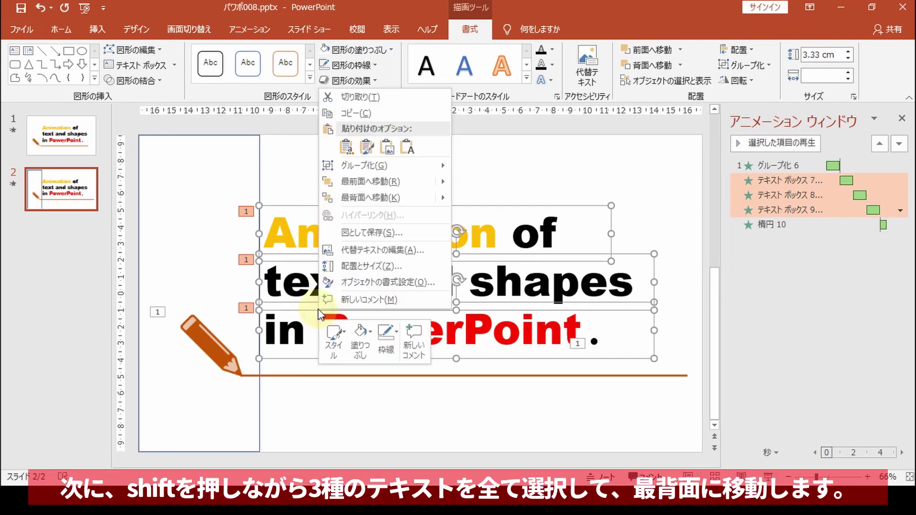
{"action": "left_click", "coordinate": [362, 198]}
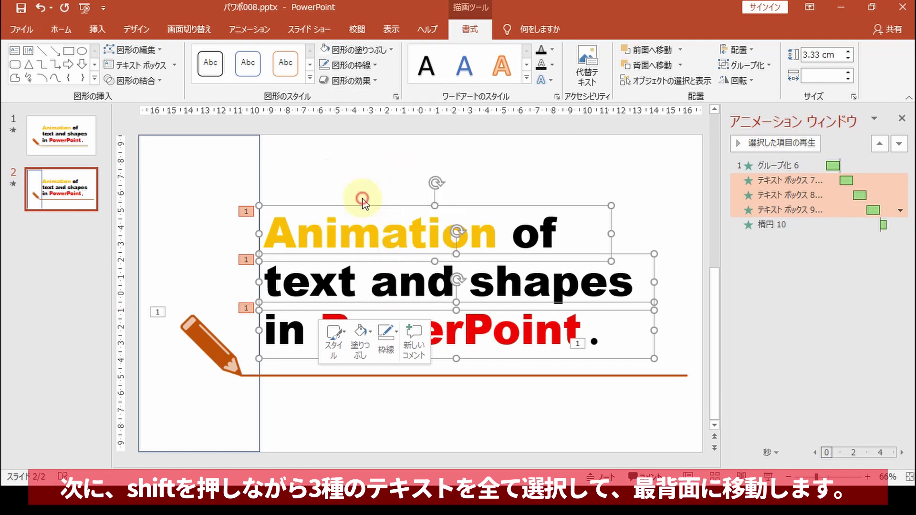
{"action": "left_click", "coordinate": [344, 178]}
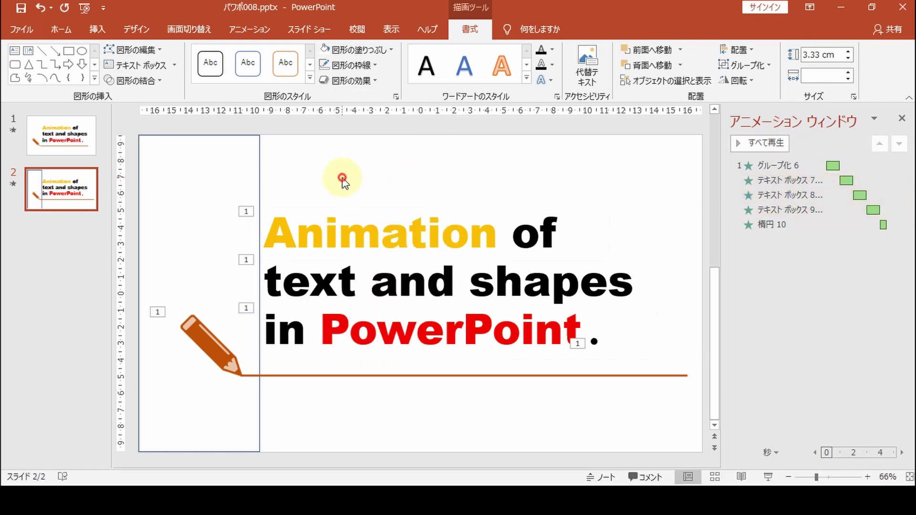
{"action": "left_click", "coordinate": [737, 143]}
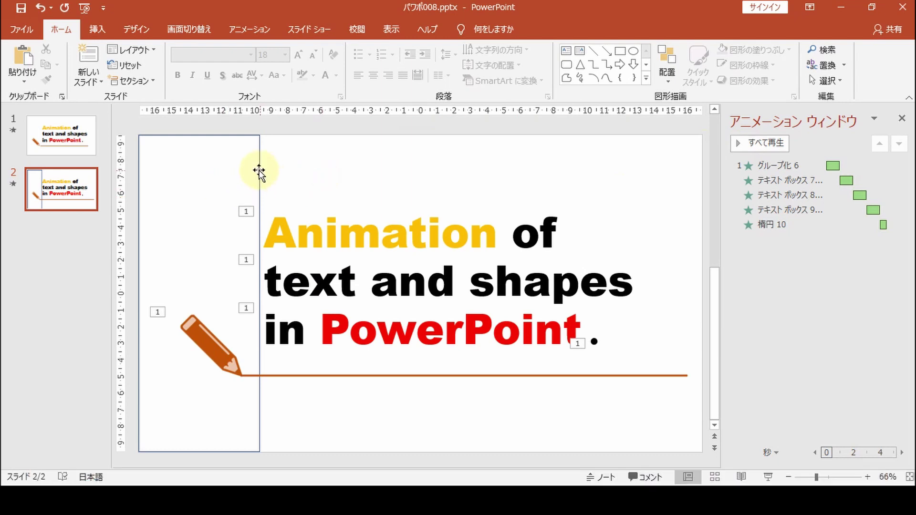
Remove the outline from the left white mask.
{"action": "left_click", "coordinate": [259, 171]}
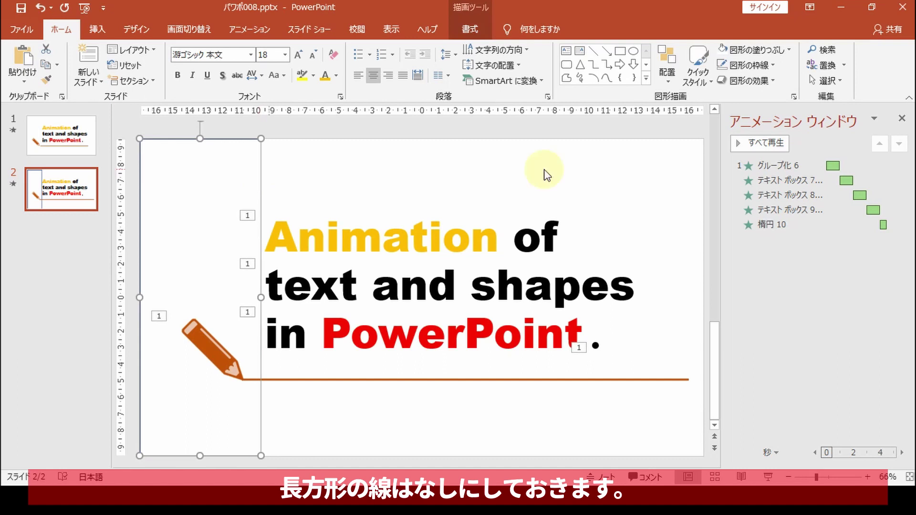
{"action": "left_click", "coordinate": [751, 65]}
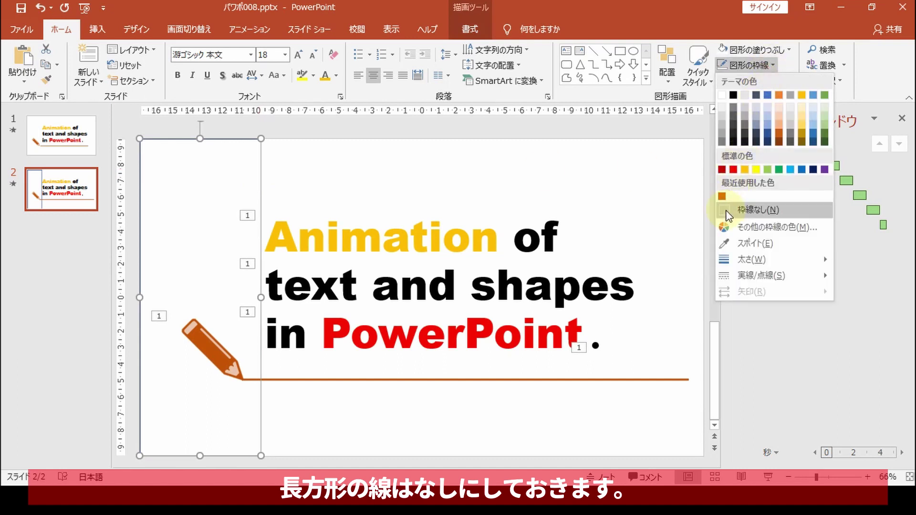
{"action": "left_click", "coordinate": [725, 211]}
{"action": "left_click", "coordinate": [220, 180]}
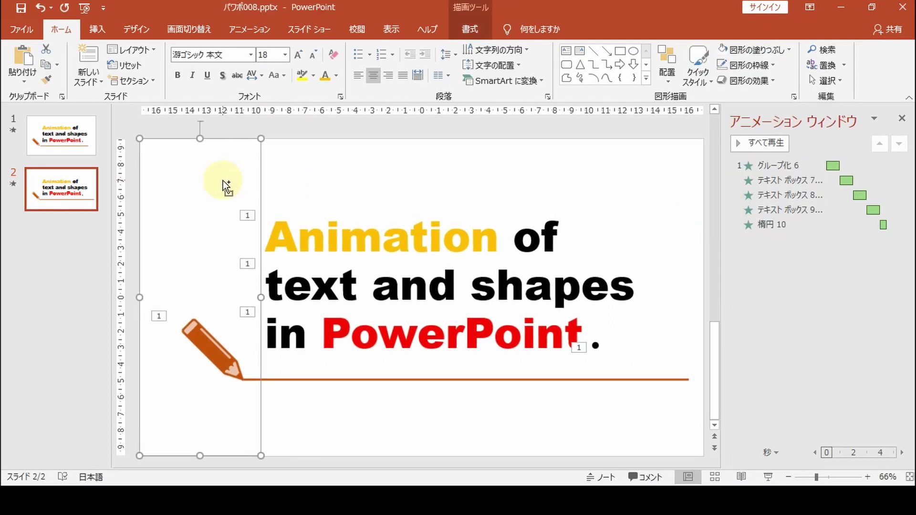
Duplicate the left mask with Ctrl+D and move the copy to the slide's right edge.
{"action": "key", "text": "ctrl+d"}
{"action": "left_click_drag", "start_coordinate": [225, 180], "coordinate": [649, 183]}
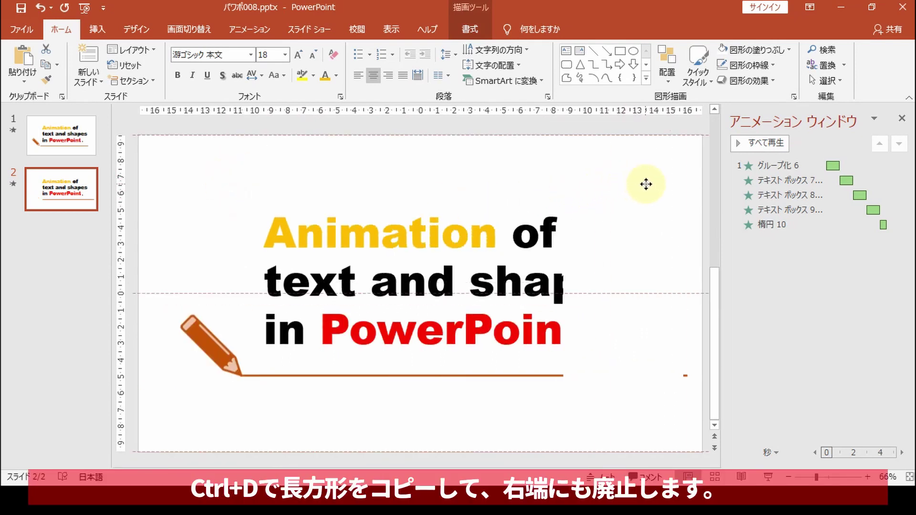
{"action": "left_click_drag", "start_coordinate": [649, 183], "coordinate": [658, 184]}
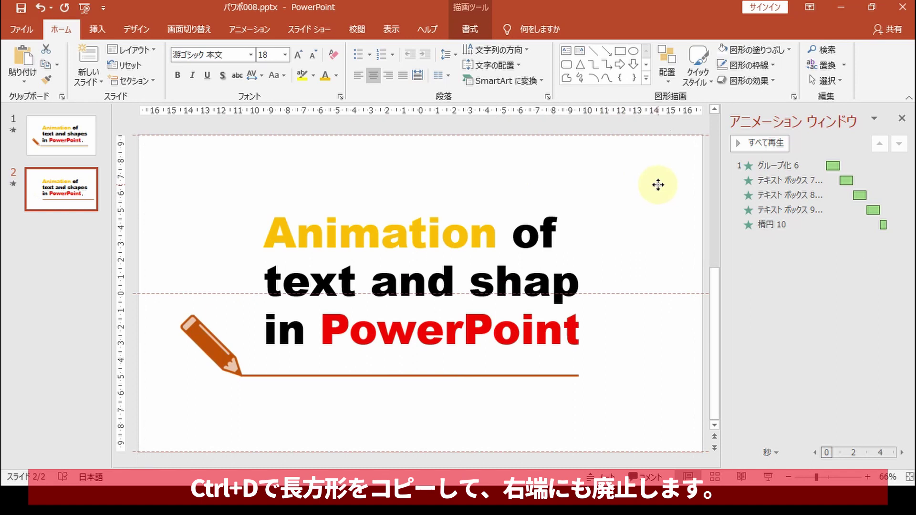
{"action": "left_click_drag", "start_coordinate": [633, 302], "coordinate": [641, 299]}
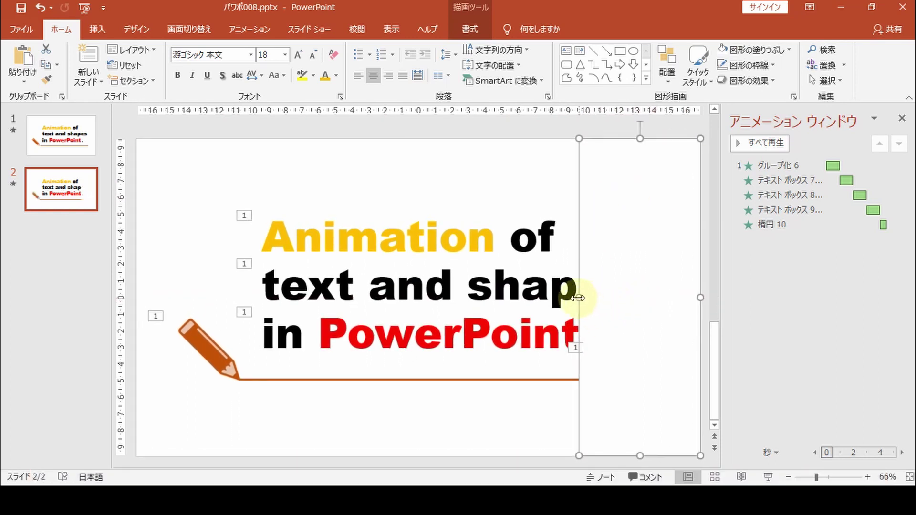
{"action": "left_click_drag", "start_coordinate": [579, 298], "coordinate": [643, 299]}
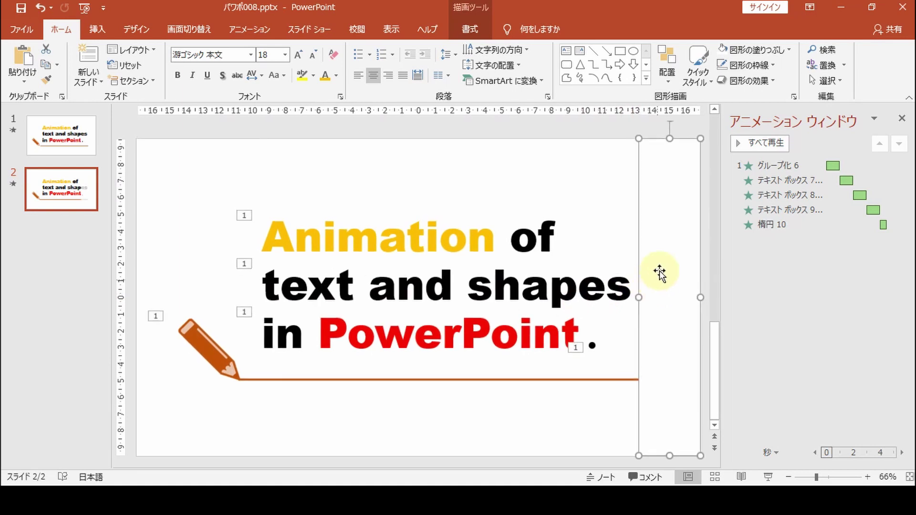
{"action": "left_click", "coordinate": [594, 193]}
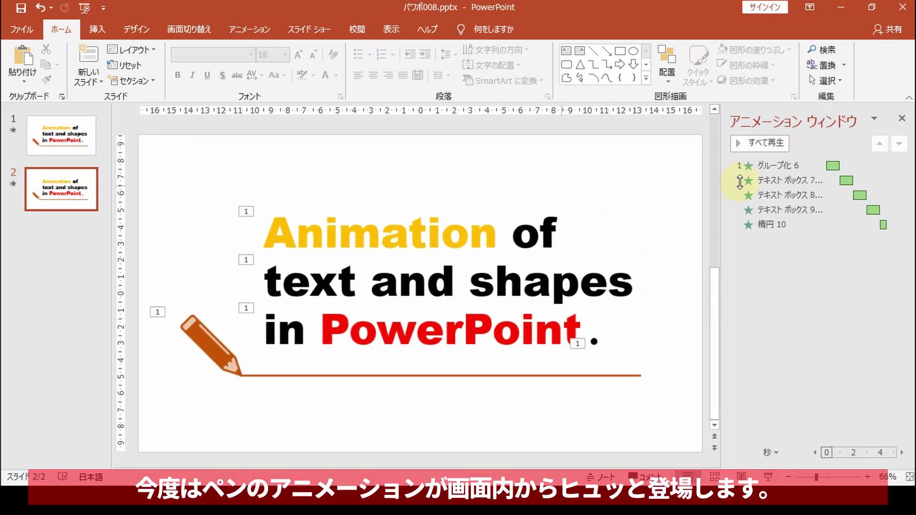
{"action": "left_click", "coordinate": [746, 166]}
Preview the animations, then play the slide full-screen with F5.
{"action": "left_click", "coordinate": [741, 145]}
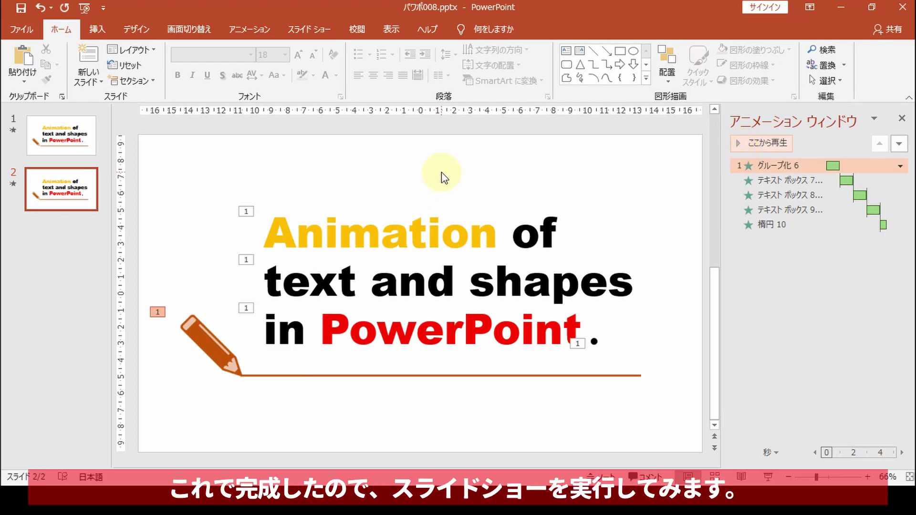
{"action": "left_click", "coordinate": [442, 177]}
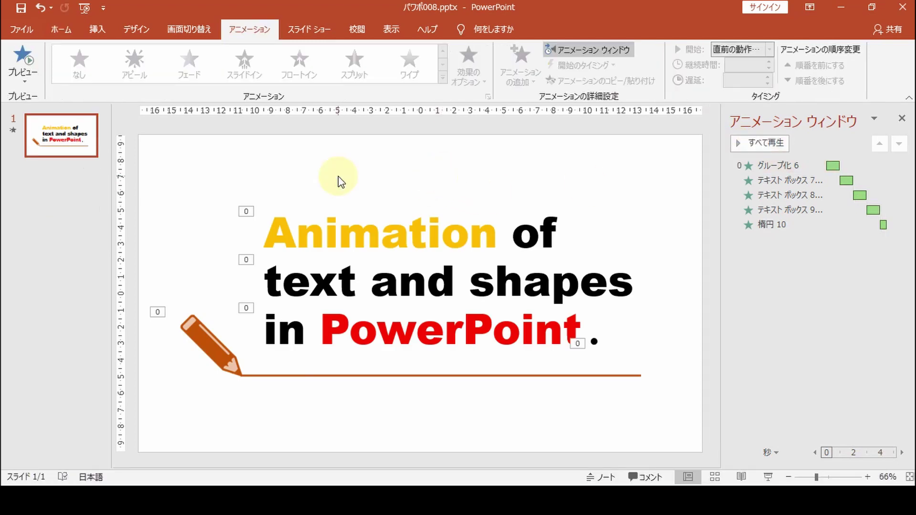
{"action": "key", "text": "F5"}
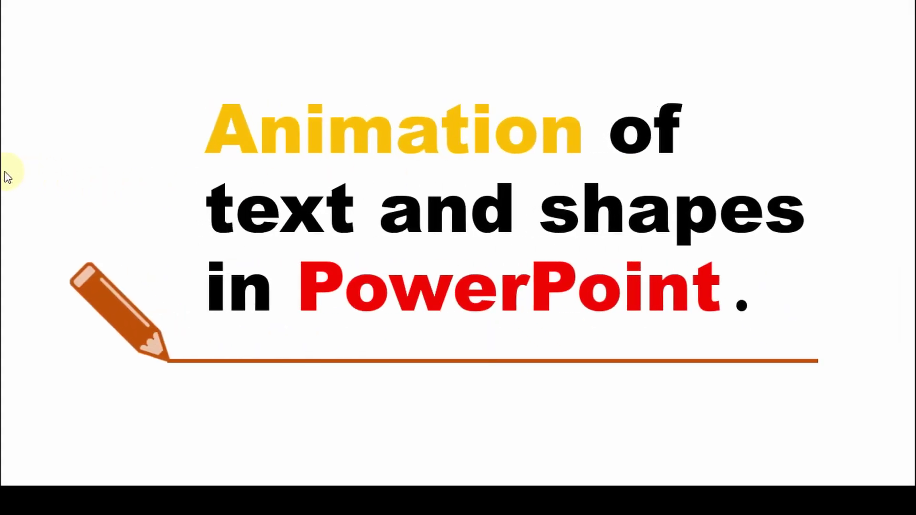
Make the slide advance automatically after 00:07.00 instead of on click.
{"action": "key", "text": "Escape"}
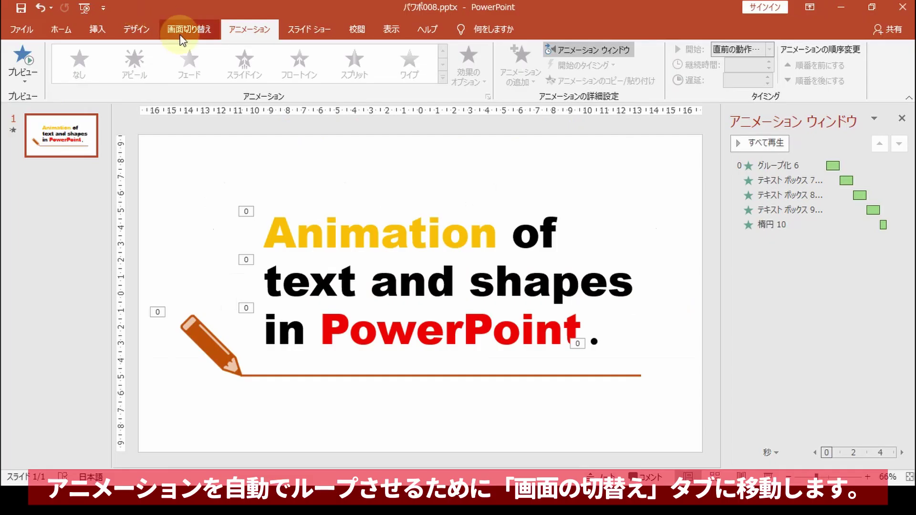
{"action": "left_click", "coordinate": [184, 29]}
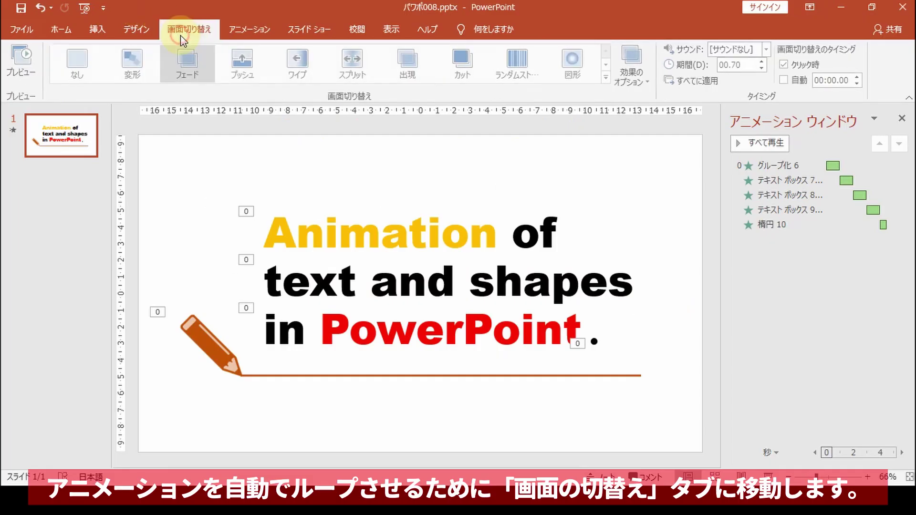
{"action": "left_click", "coordinate": [786, 78]}
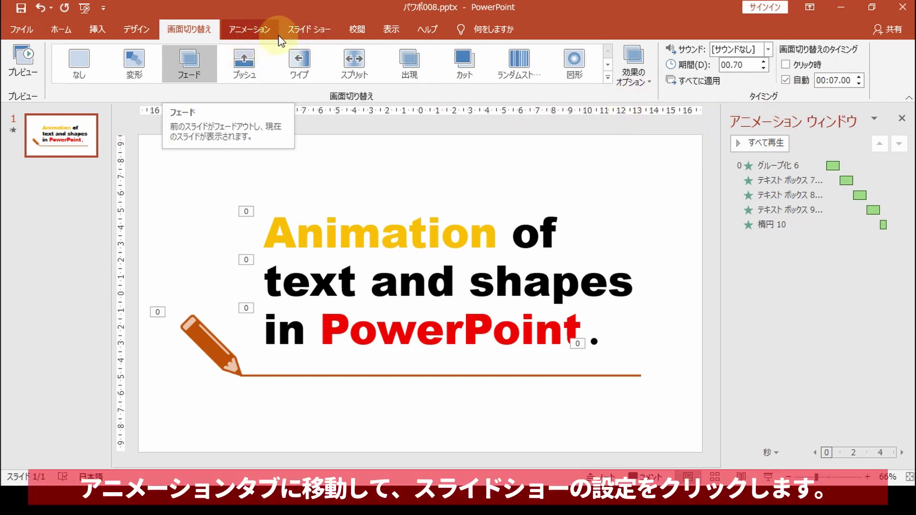
Set the show to run as a looping kiosk presentation and start it.
{"action": "left_click", "coordinate": [295, 31]}
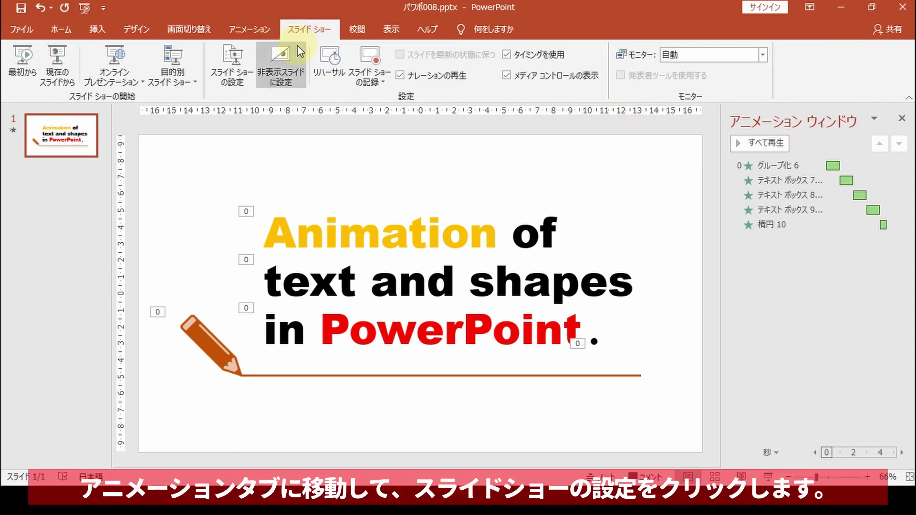
{"action": "left_click", "coordinate": [237, 82]}
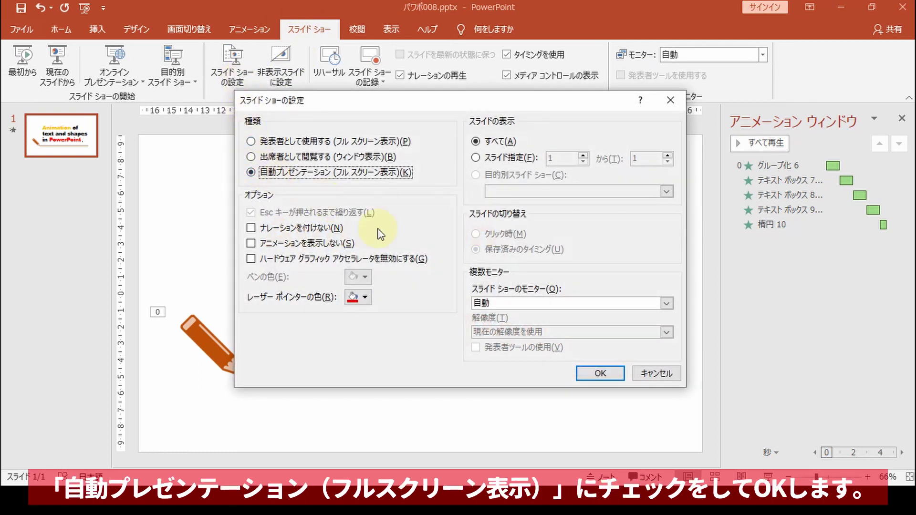
{"action": "left_click", "coordinate": [593, 374]}
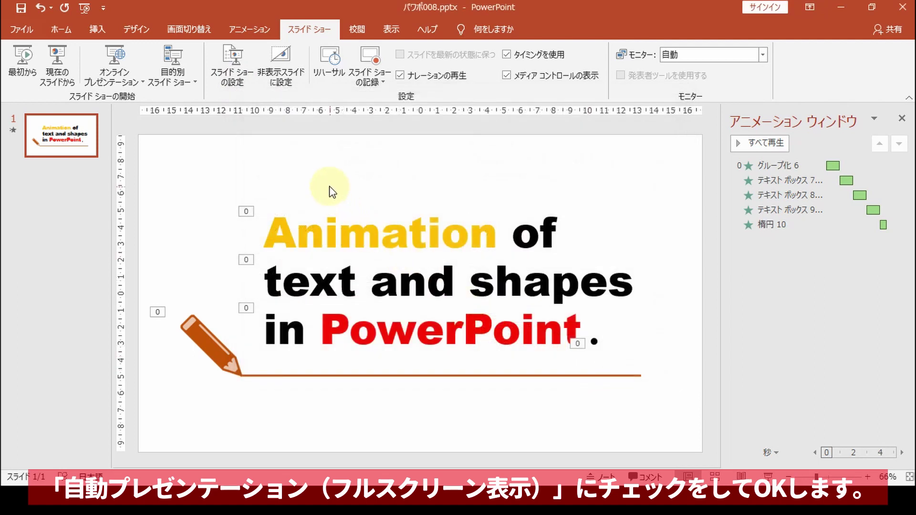
{"action": "left_click", "coordinate": [15, 59]}
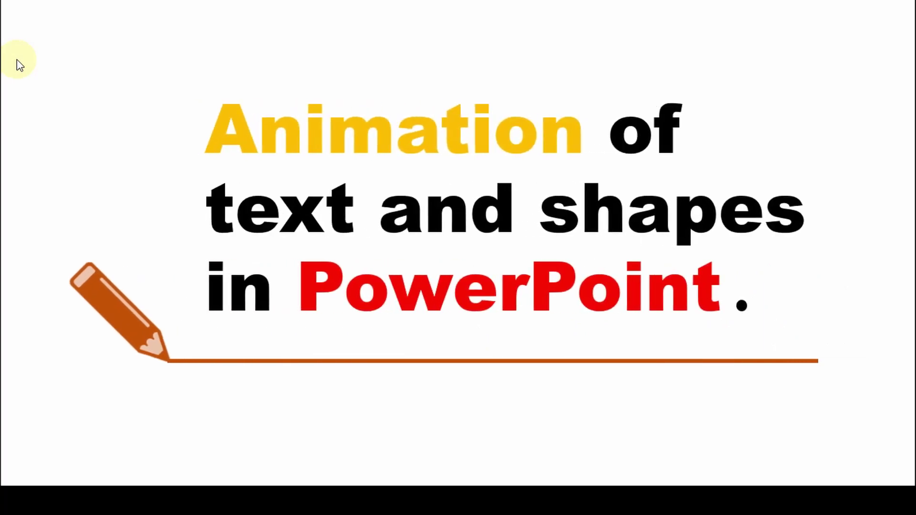
Let the kiosk show advance so the slide clears and the animation replays.
{"action": "left_click", "coordinate": [20, 64]}
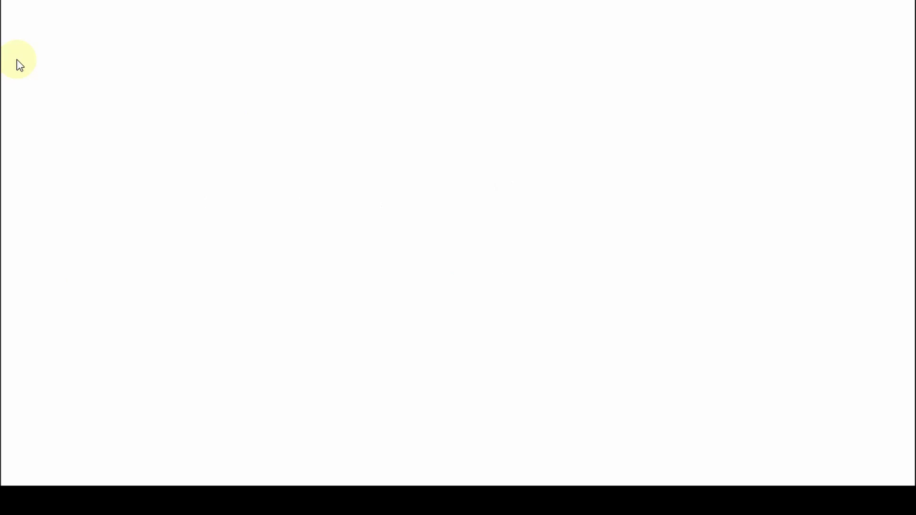